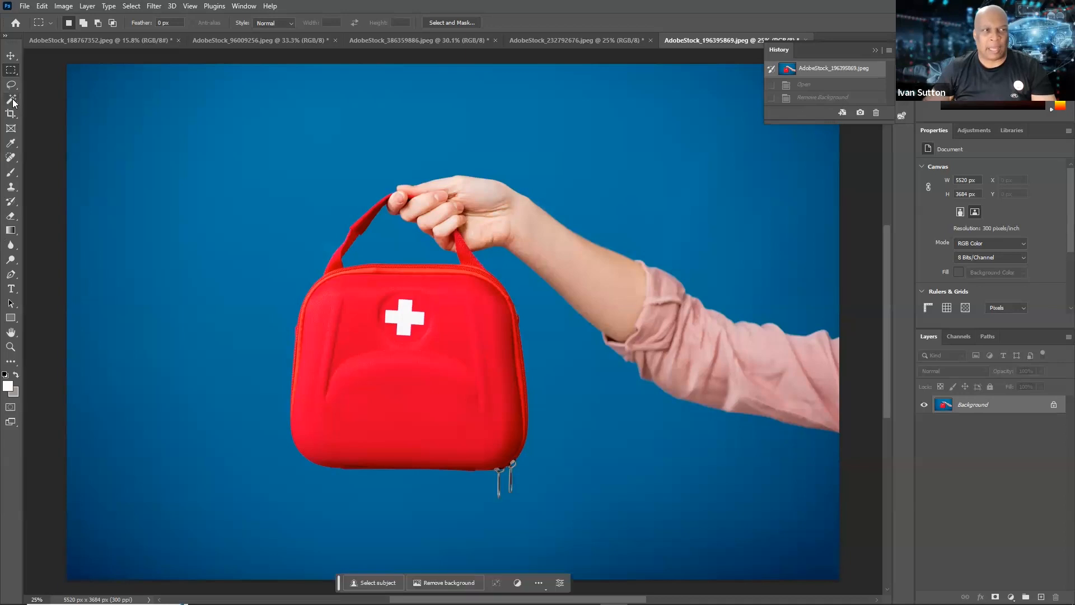
Step: Choose the Magic Wand tool and remove the blue background from the first-aid bag photo
mouse_move(13, 103)
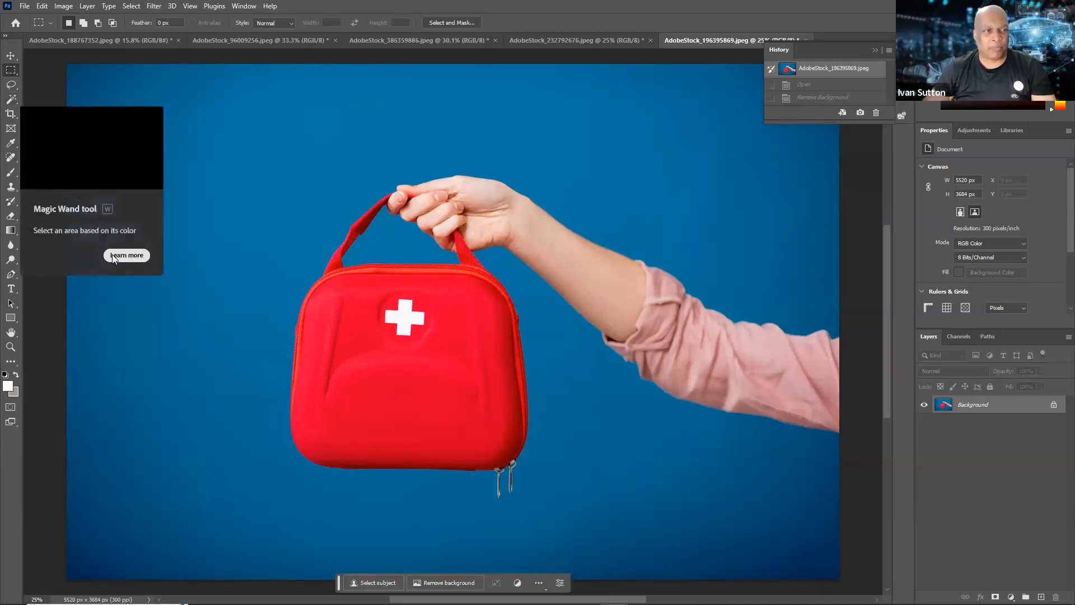
click(11, 101)
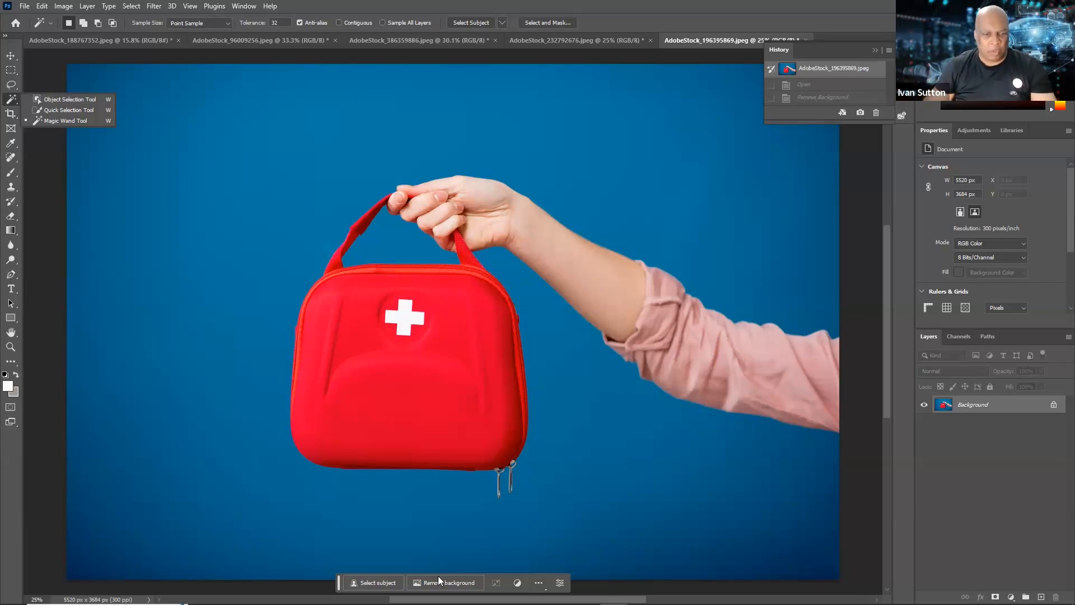
click(489, 580)
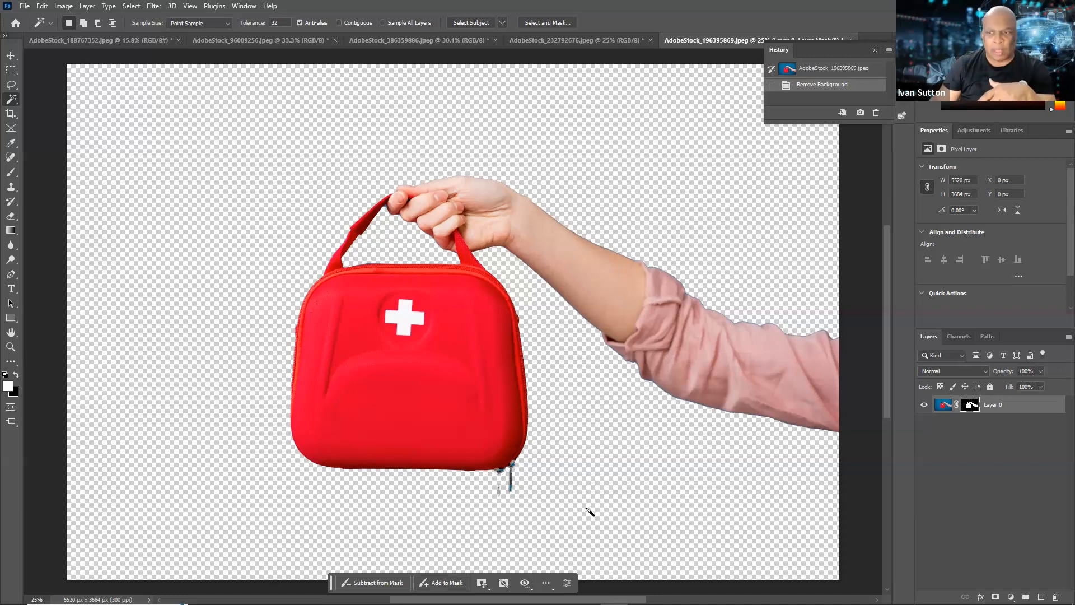
Step: Paint white on the layer mask with the Brush to restore the missing zipper pull below the bag
click(974, 406)
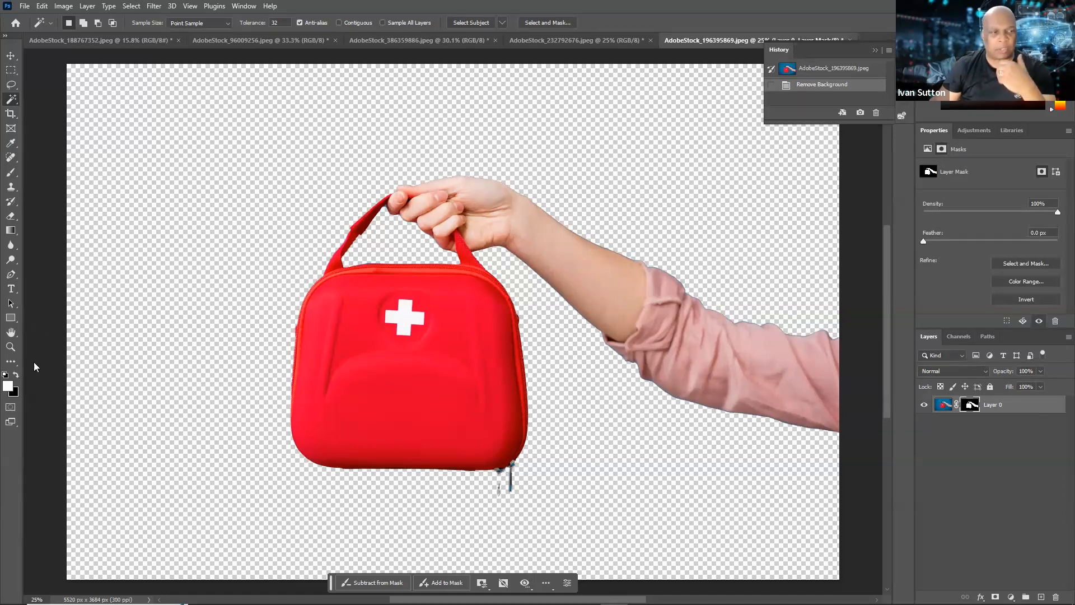
click(10, 174)
click(435, 485)
click(497, 483)
click(497, 478)
click(495, 477)
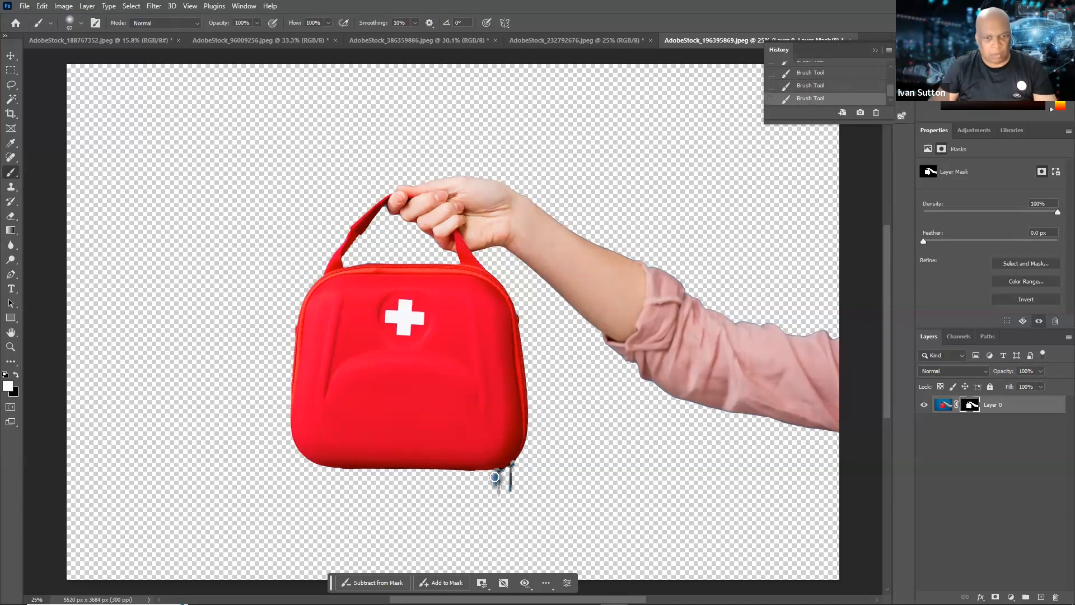
scroll(509, 532, up, 10)
scroll(409, 318, down, 3)
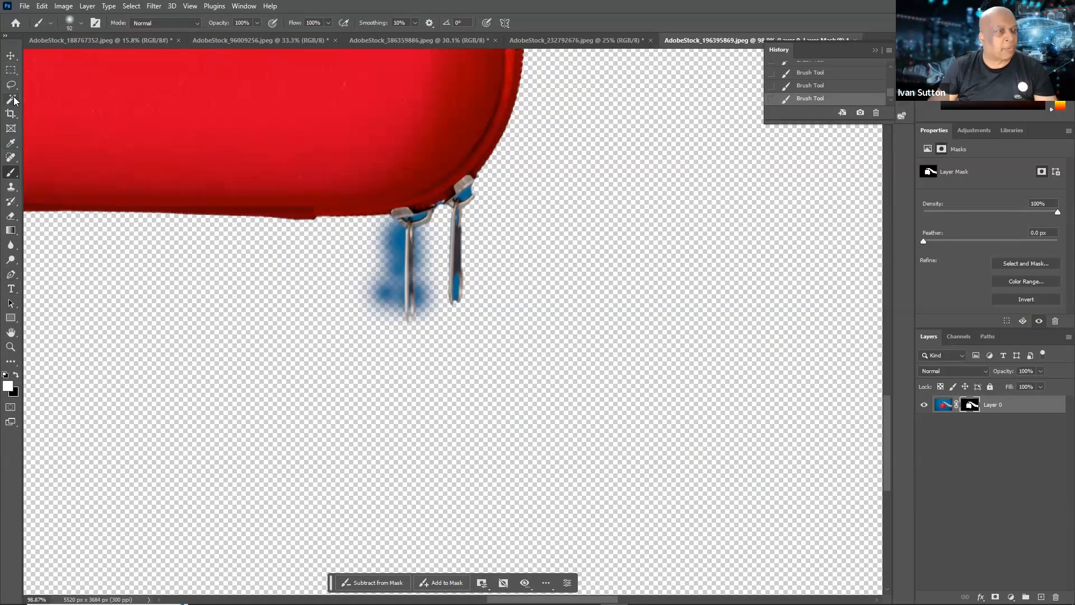
Step: Paint the mask black with a smaller brush to hide the blue spill around the zipper pull
click(16, 374)
click(8, 386)
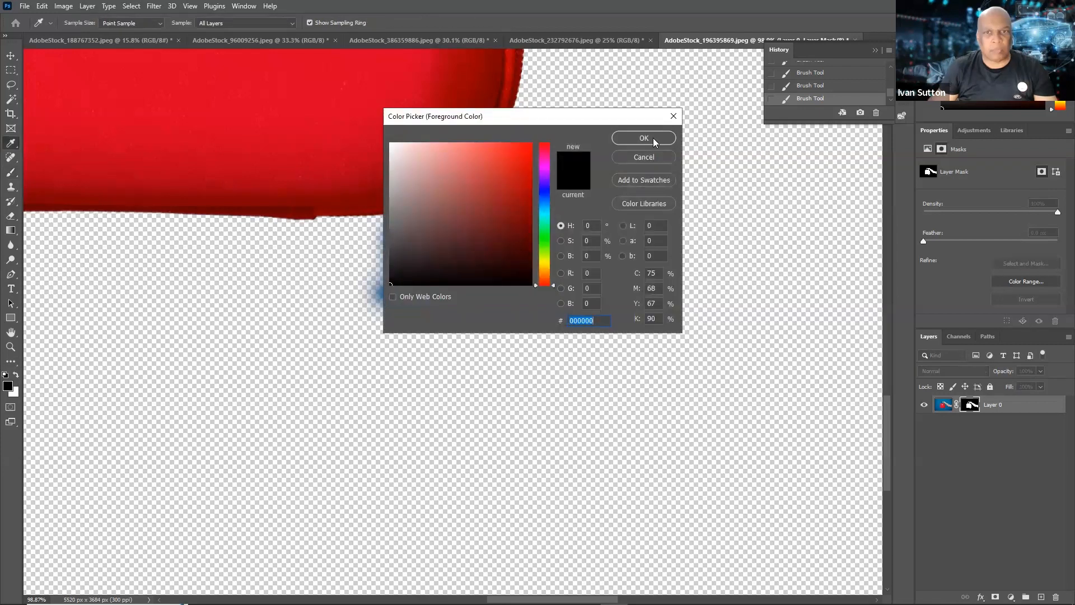
click(654, 142)
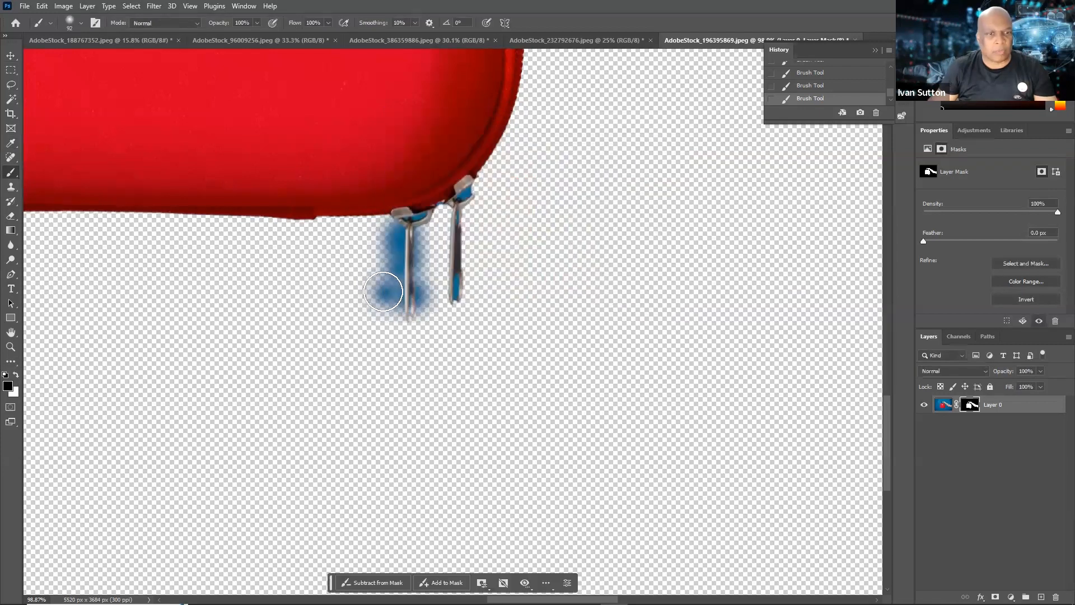
click(80, 24)
drag(94, 60, 69, 60)
mouse_move(386, 225)
mouse_down()
mouse_move(375, 244)
mouse_move(395, 227)
mouse_move(397, 300)
mouse_move(390, 236)
mouse_move(379, 294)
mouse_move(428, 335)
mouse_move(415, 272)
mouse_move(417, 238)
mouse_move(428, 293)
mouse_move(426, 229)
mouse_move(397, 237)
mouse_move(391, 223)
mouse_move(406, 327)
mouse_up()
scroll(376, 267, down, 10)
scroll(403, 274, up, 4)
scroll(388, 186, down, 4)
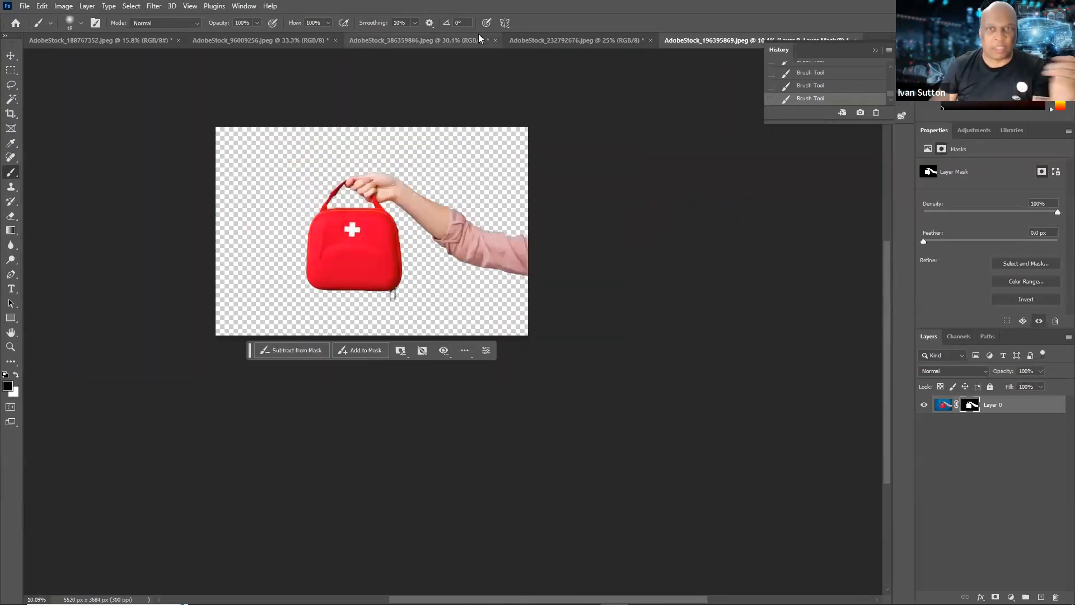
Step: Switch to AdobeStock_232792676.jpeg and remove the office background behind the man in the blue suit
click(580, 42)
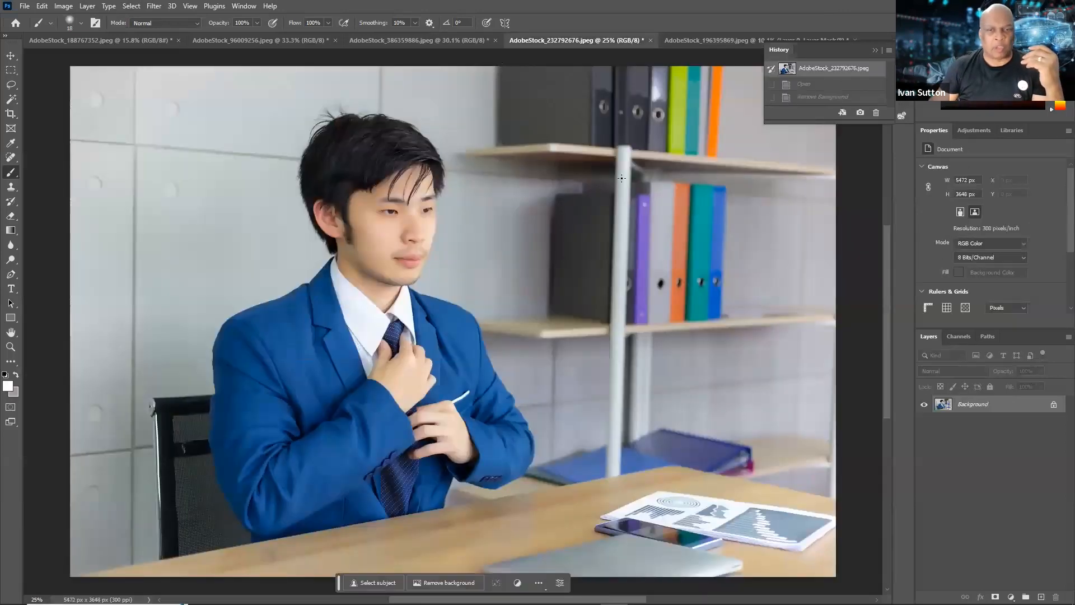
scroll(579, 128, down, 2)
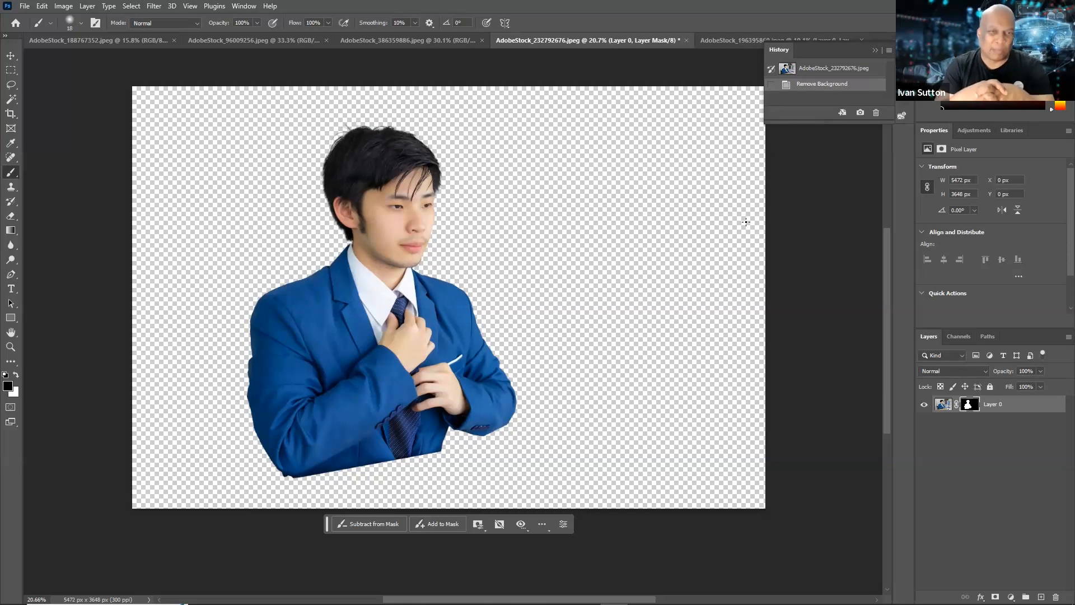
scroll(448, 298, up, 1)
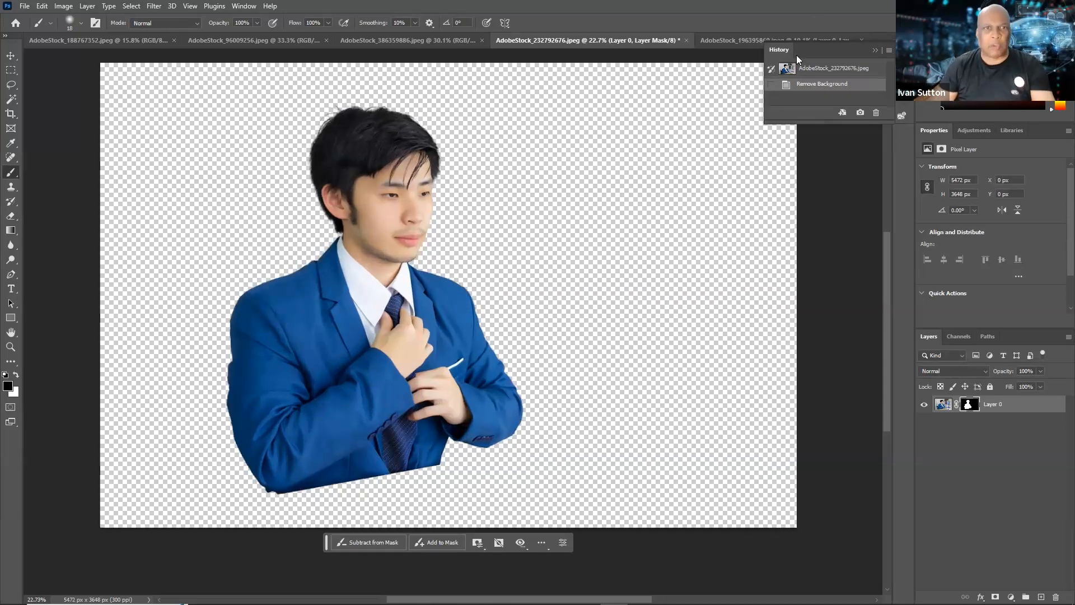
Step: Switch to the snow sledding photo AdobeStock_386359886.jpeg and centre it in the workspace
click(452, 43)
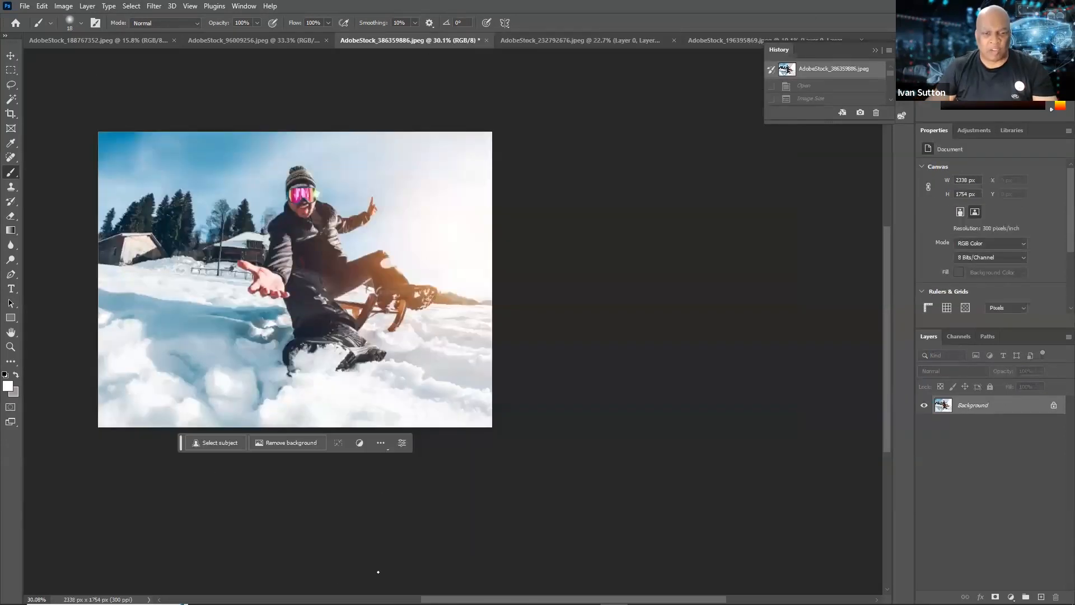
drag(496, 599, 414, 599)
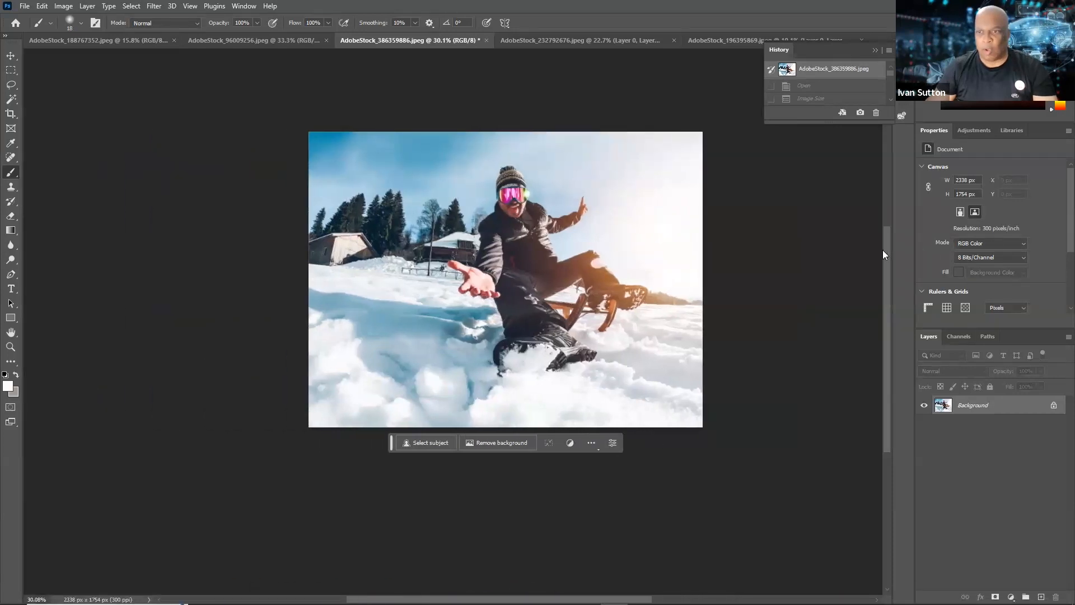
drag(886, 258, 880, 233)
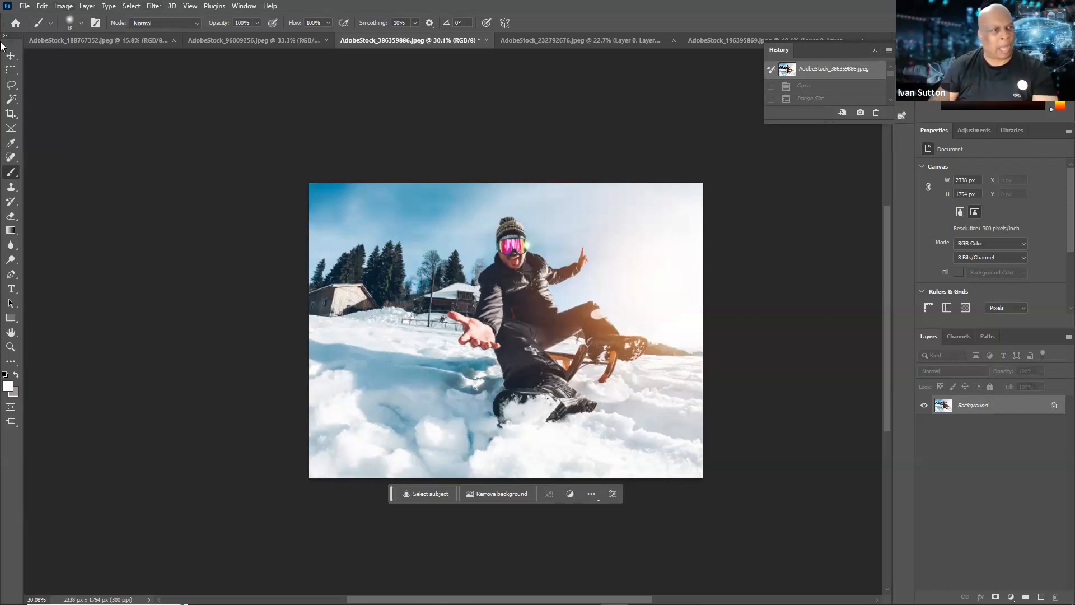
click(10, 71)
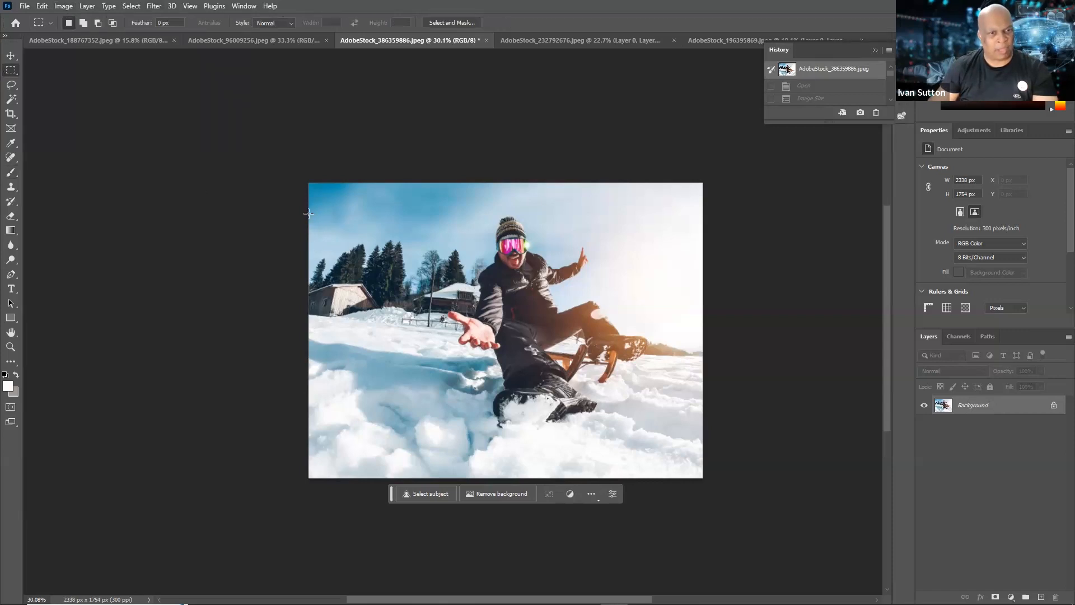
drag(310, 216, 751, 417)
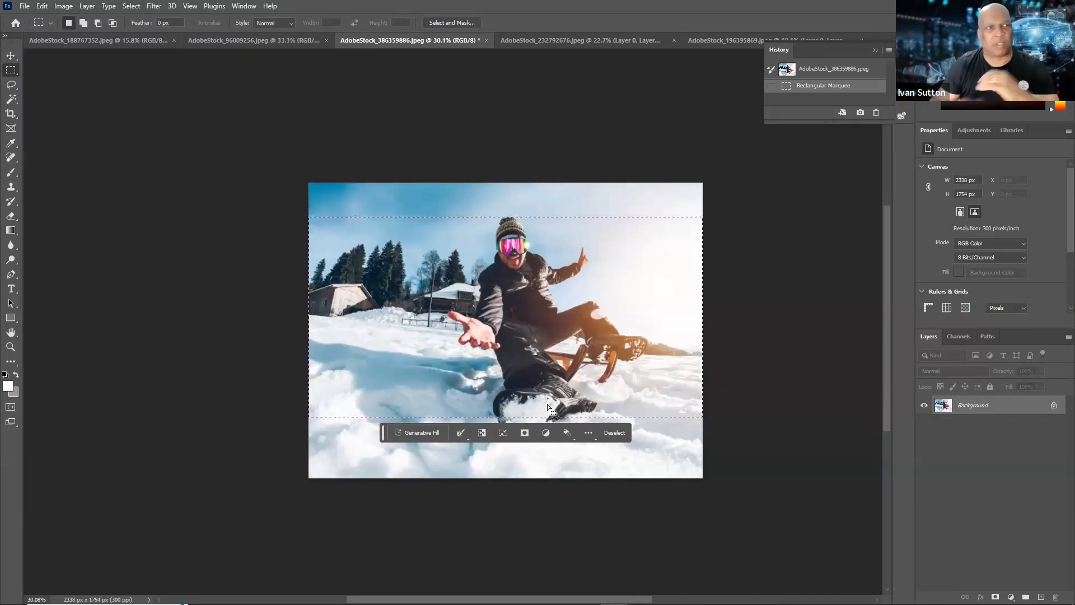
click(307, 172)
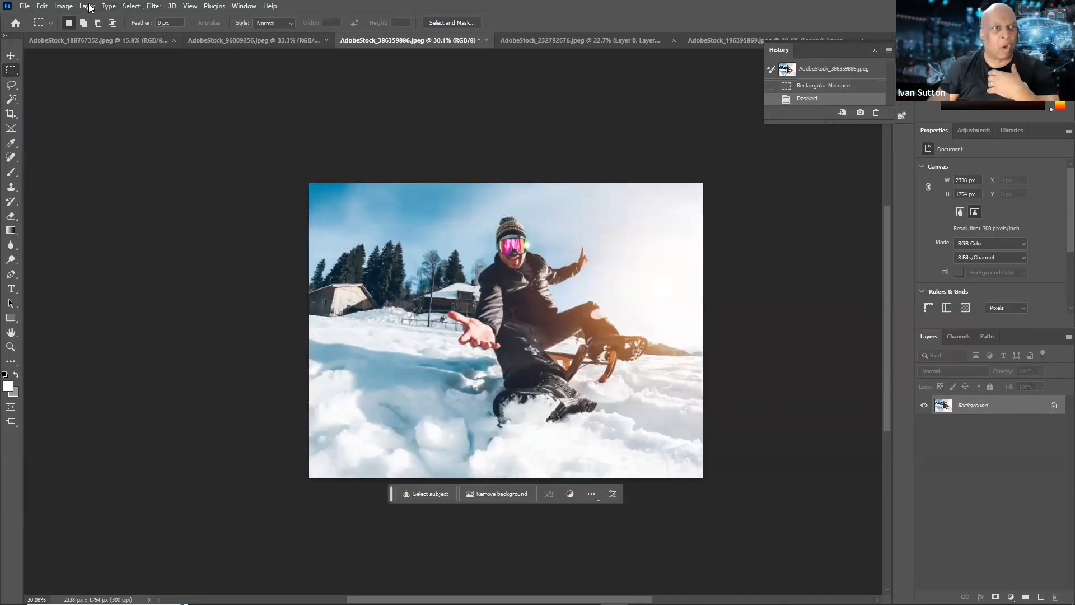
Step: Extend the sledding photo's canvas on its right side to 3000 pixels wide, anchored at middle left
click(71, 8)
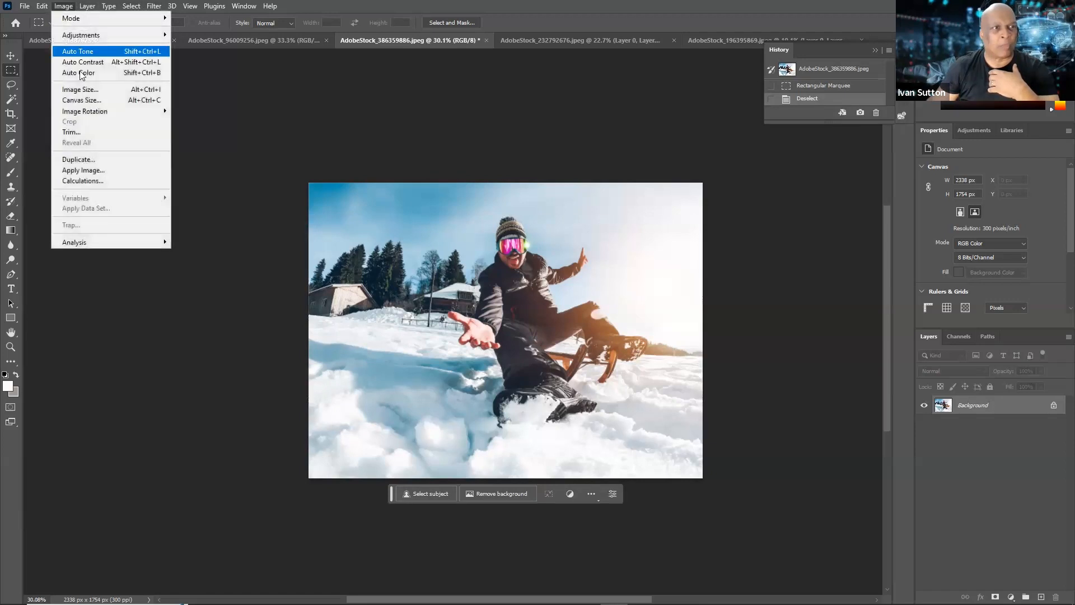
click(92, 101)
click(512, 261)
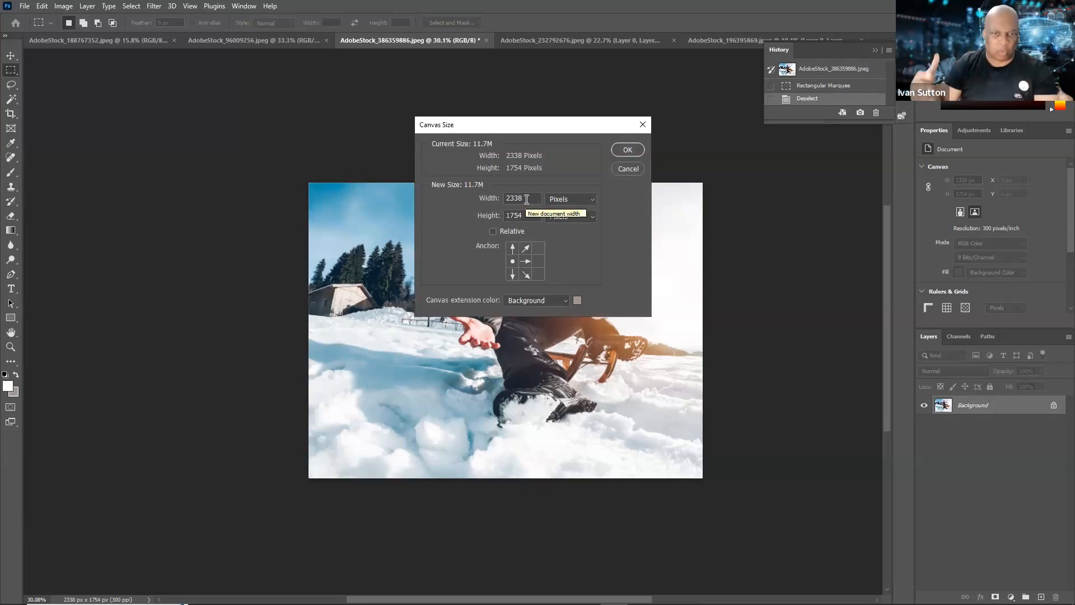
drag(526, 200, 480, 191)
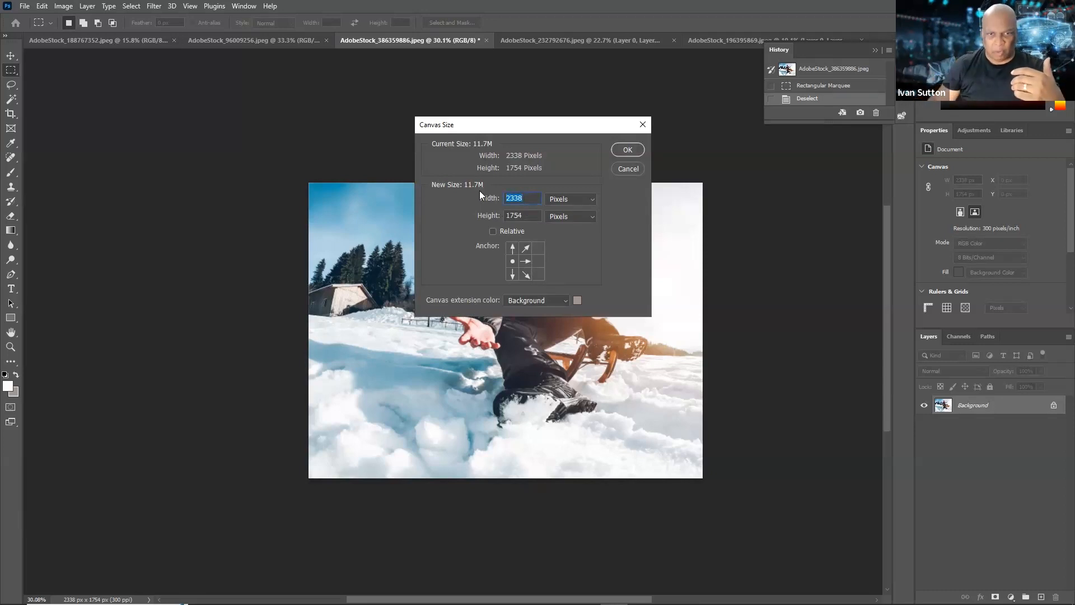
text(3000)
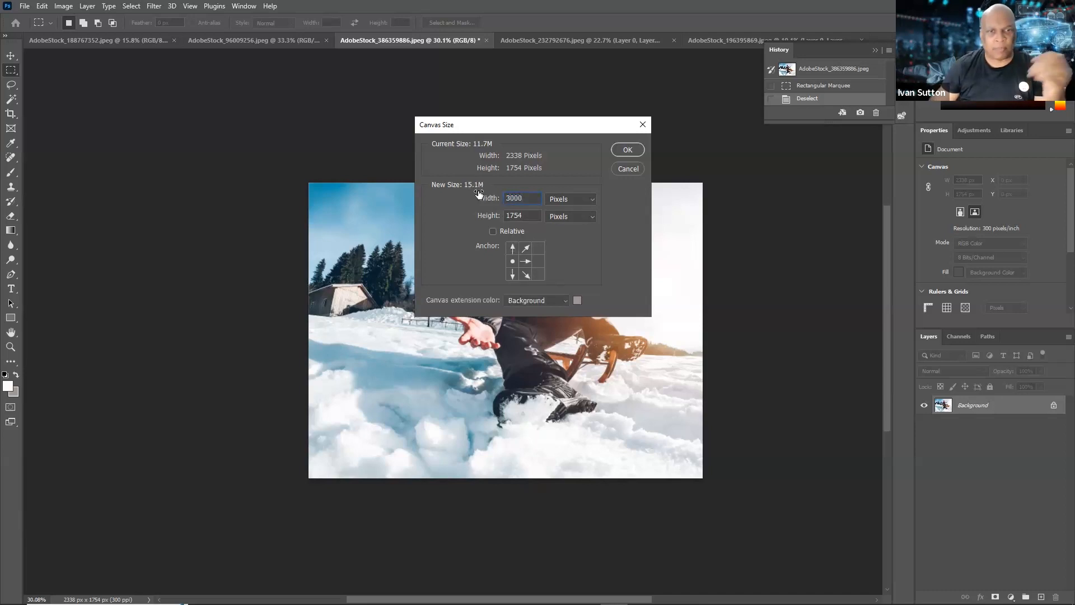
click(627, 150)
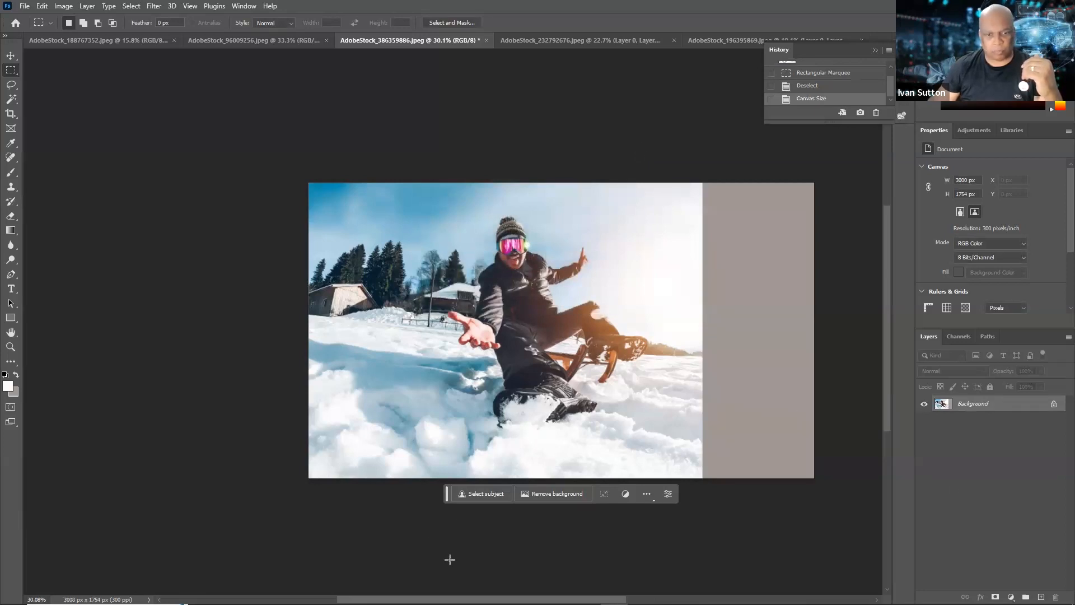
Step: Select the blank canvas strip with a slight overlap onto the photo and run Generative Fill without a prompt
scroll(560, 331, right, 3)
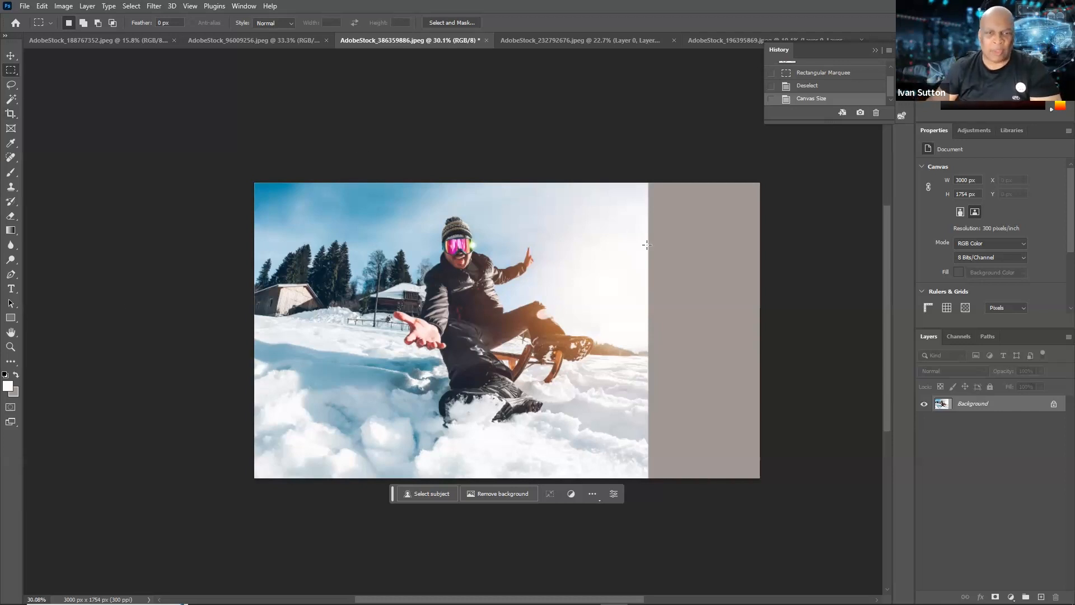
drag(644, 173, 786, 547)
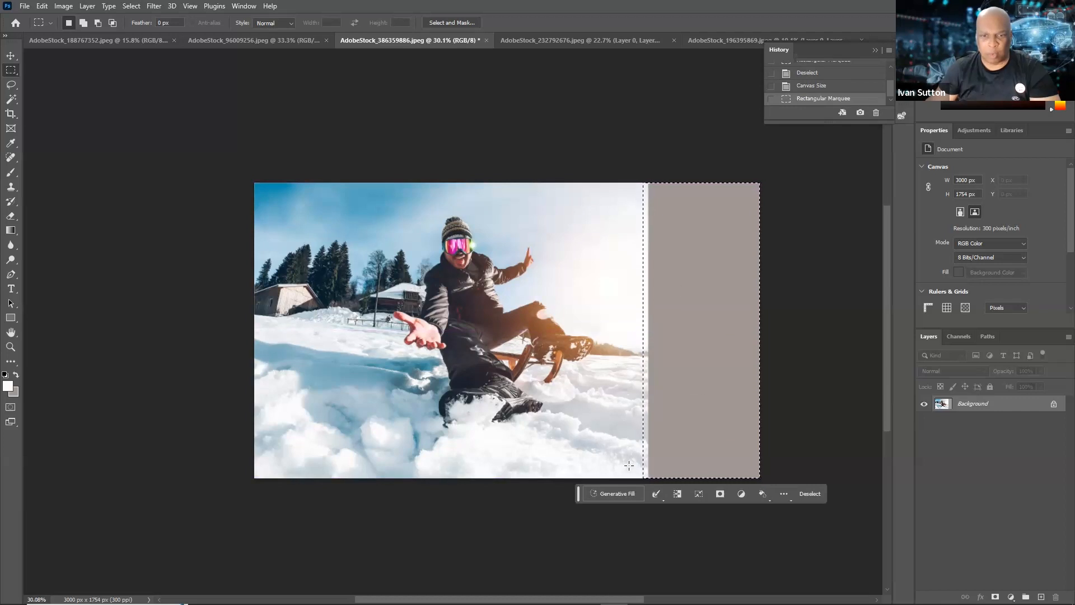
click(612, 492)
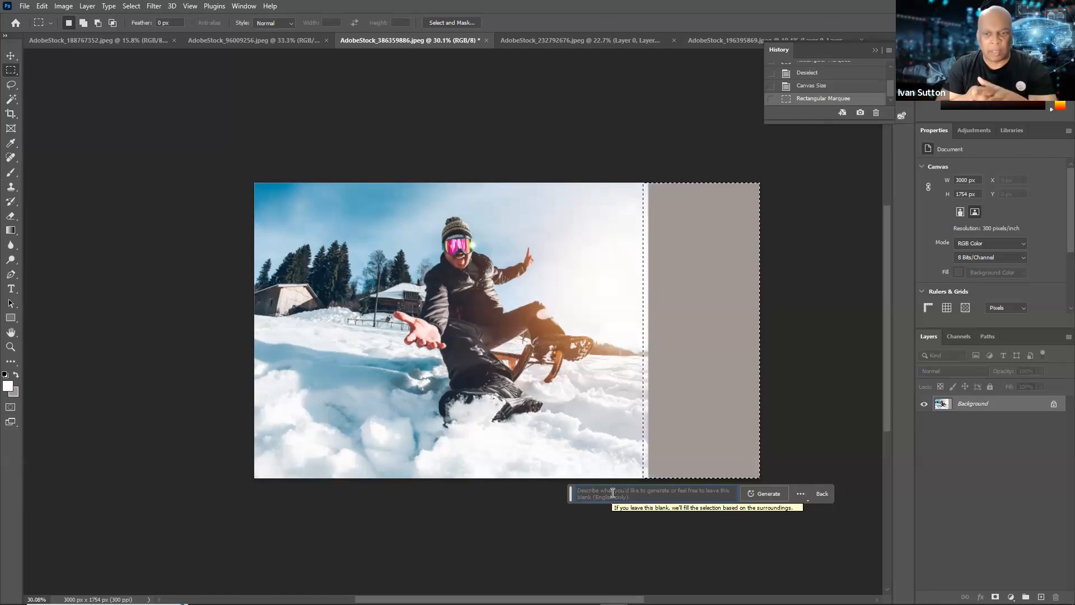
click(774, 493)
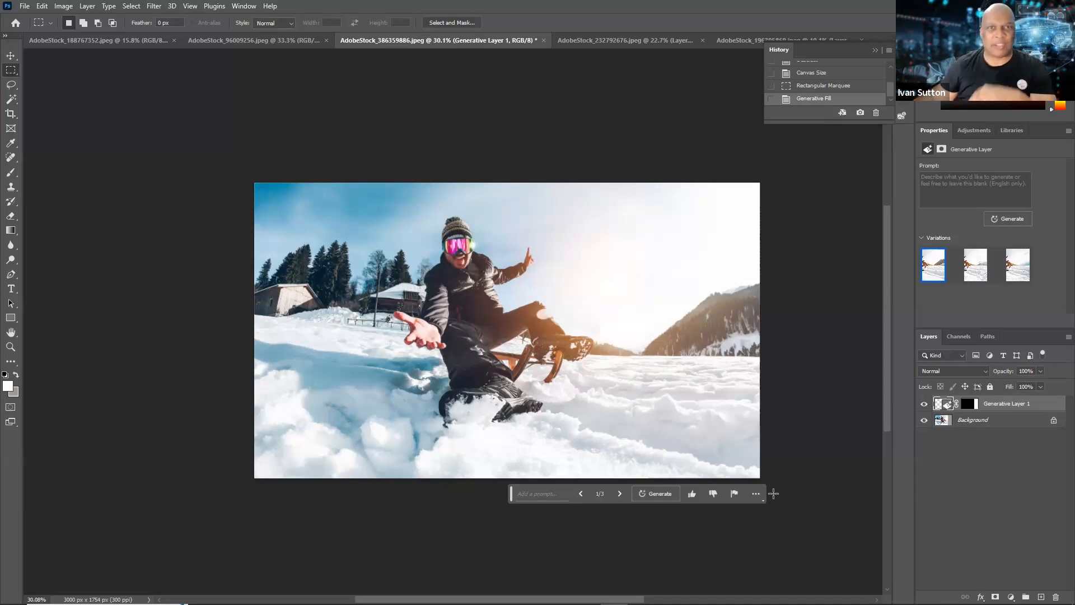
Step: In AdobeStock_96009256.jpeg, lasso the road area to the right of the cyclist and run Generative Fill with the prompt "car"
click(266, 41)
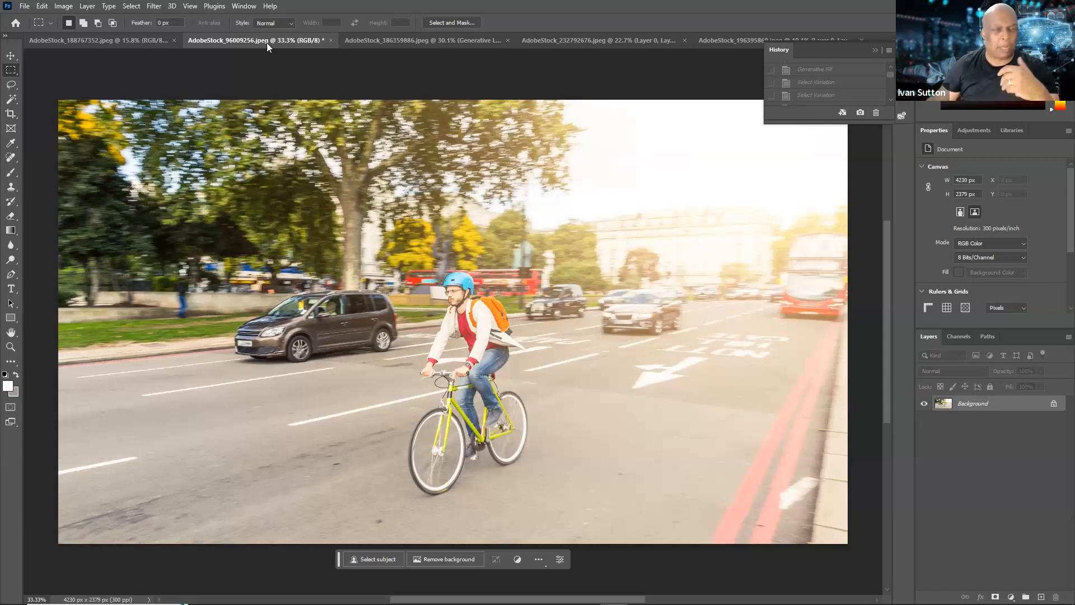
click(10, 85)
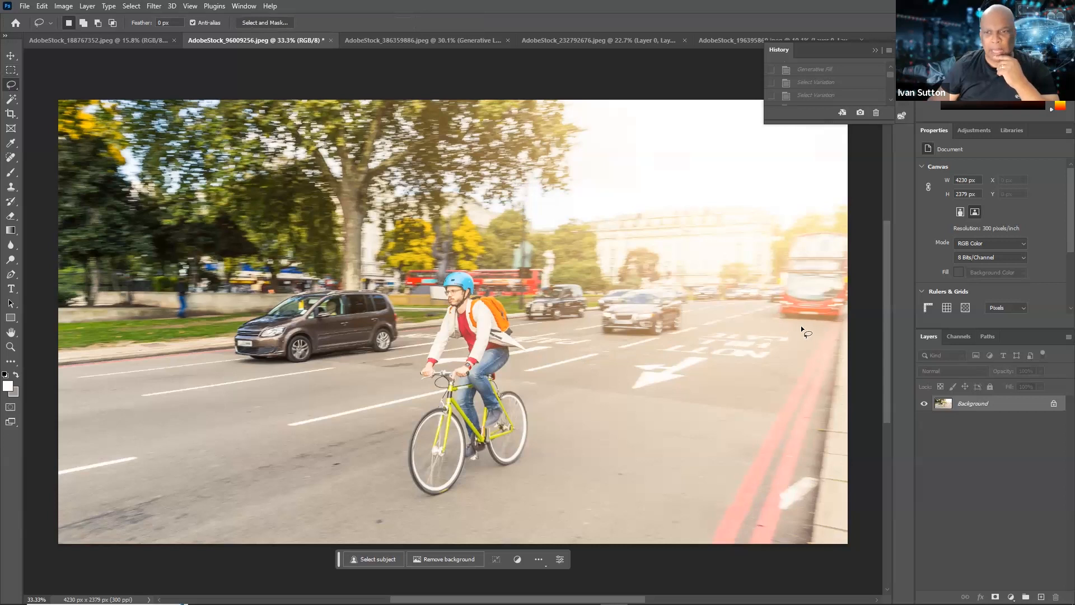
mouse_move(814, 332)
mouse_down()
mouse_move(763, 269)
mouse_move(632, 247)
mouse_move(582, 362)
mouse_move(624, 515)
mouse_move(748, 529)
mouse_move(817, 448)
mouse_move(837, 343)
mouse_move(814, 331)
mouse_up()
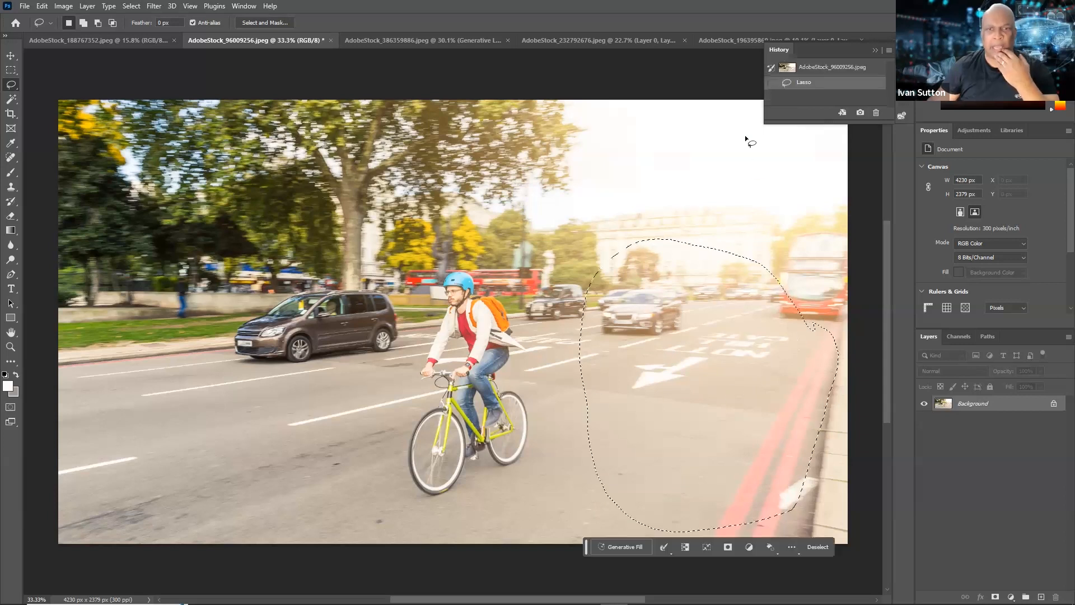
click(612, 548)
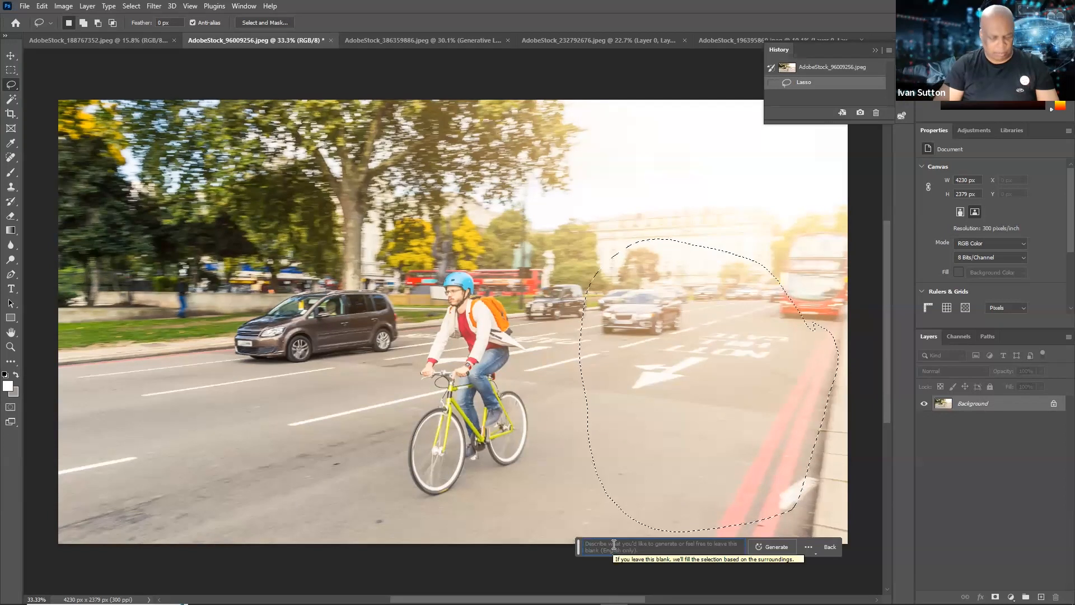
text(car)
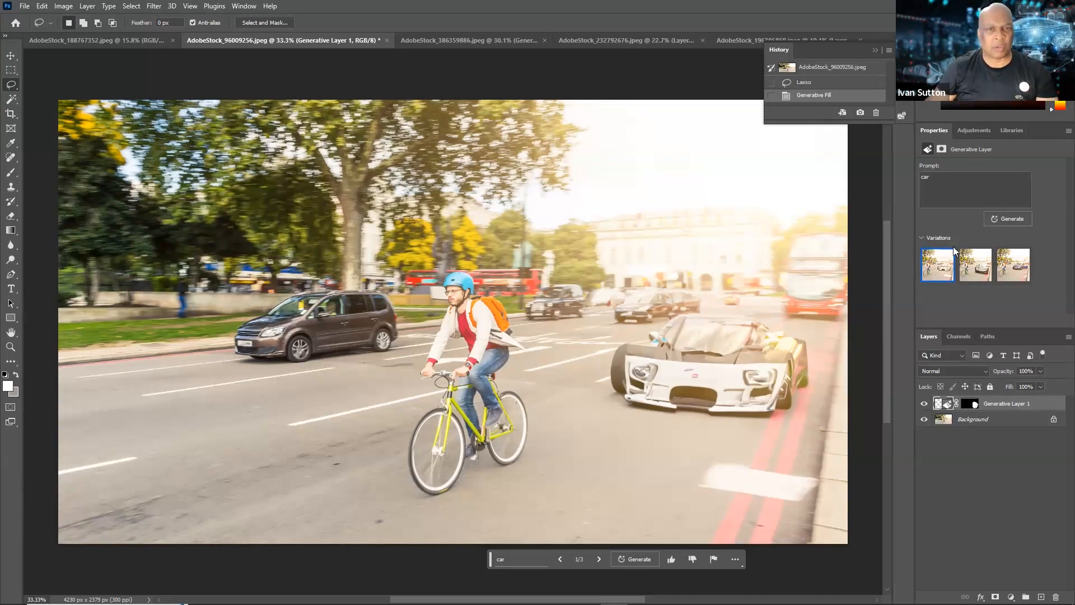
Step: Preview the other generated car variations and generate another set with the same prompt
click(975, 271)
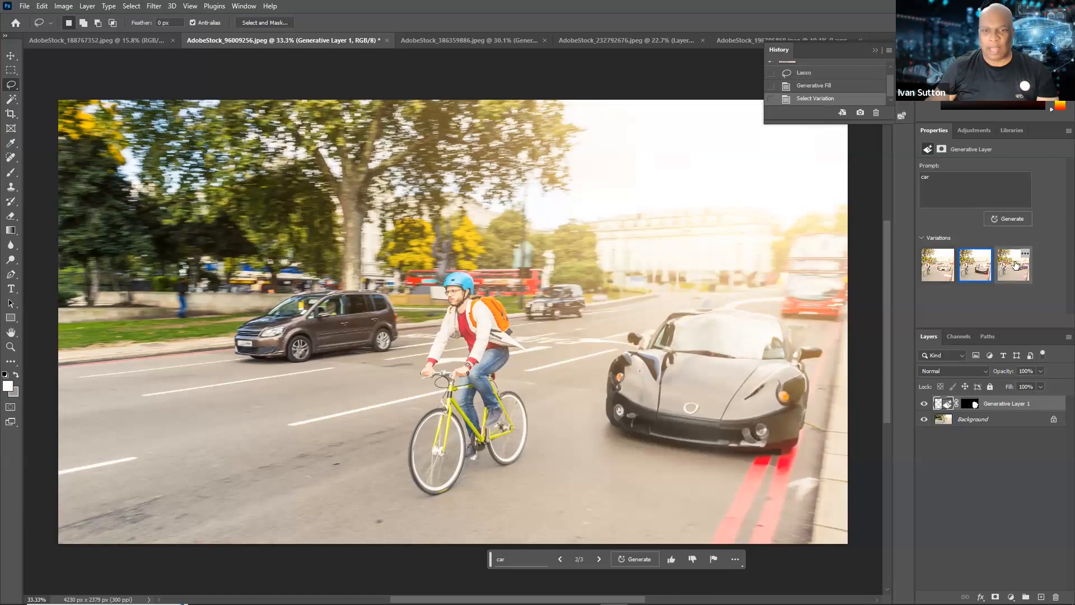
click(1017, 265)
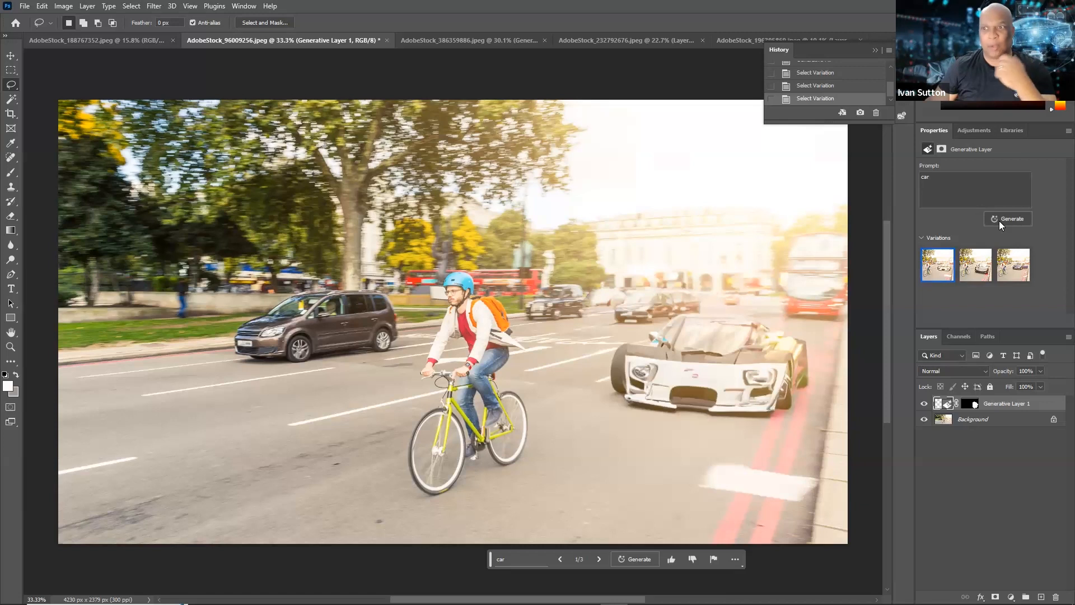
click(1007, 218)
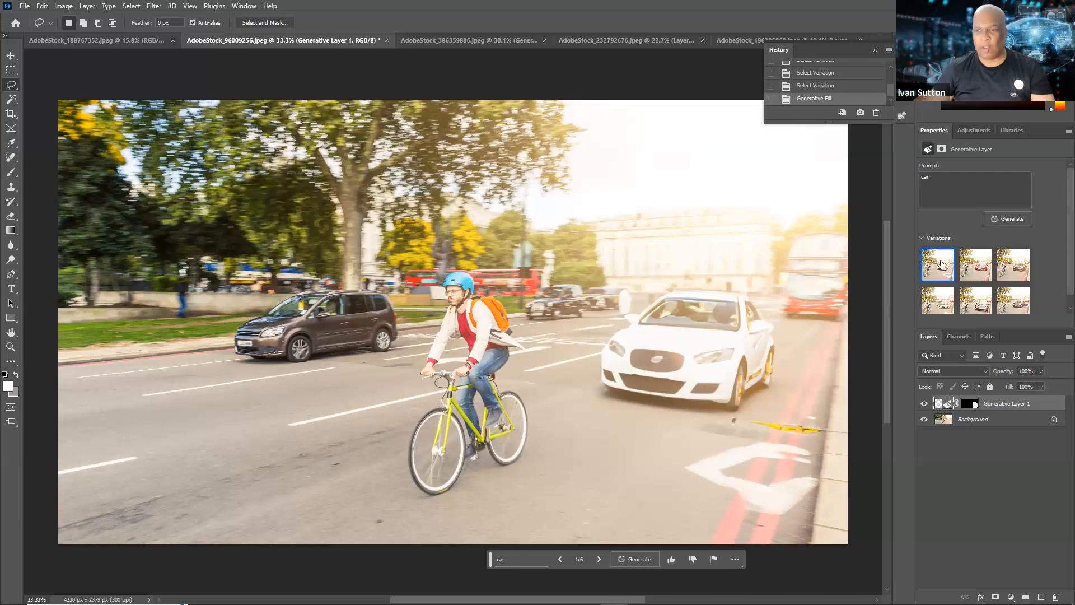
Step: Go through the new car variations and select the third one for the generative layer
click(976, 263)
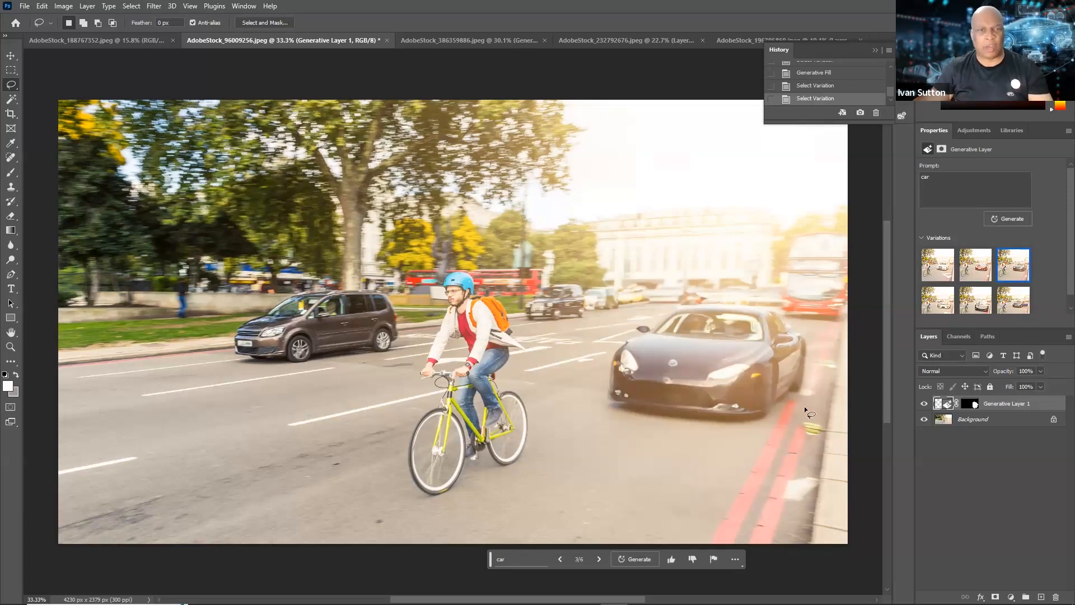
Step: In AdobeStock_188767352.jpeg, resize the image to 2000 pixels wide with proportions linked
click(93, 39)
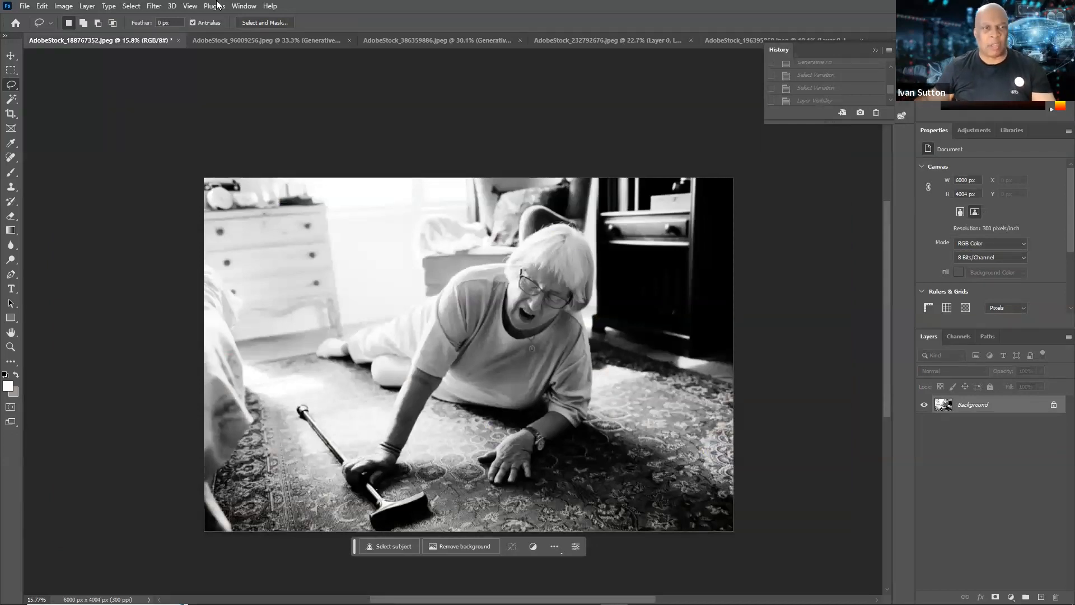
click(63, 7)
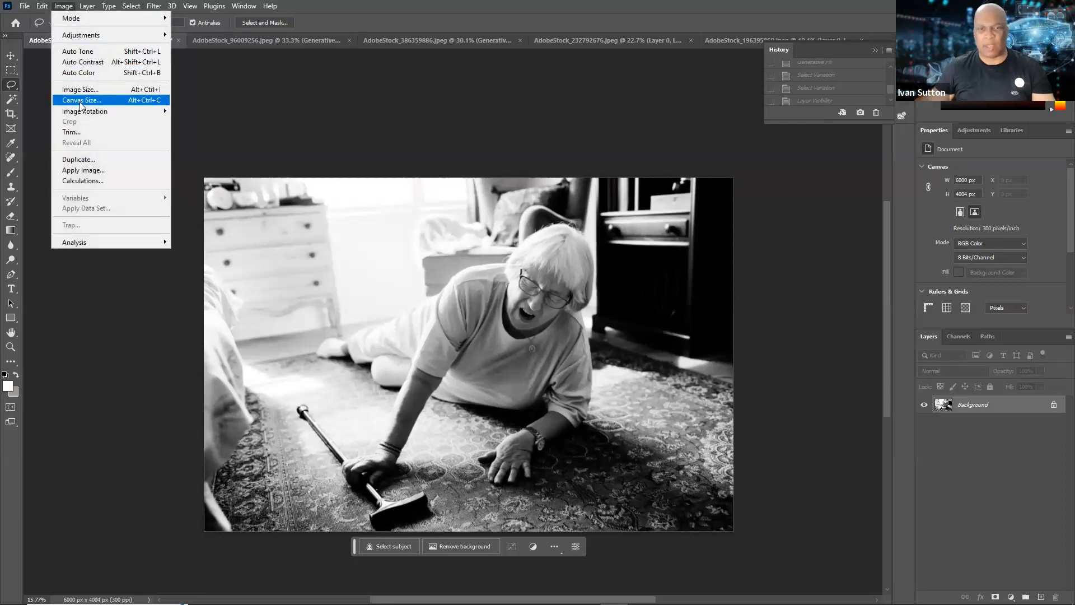
click(81, 90)
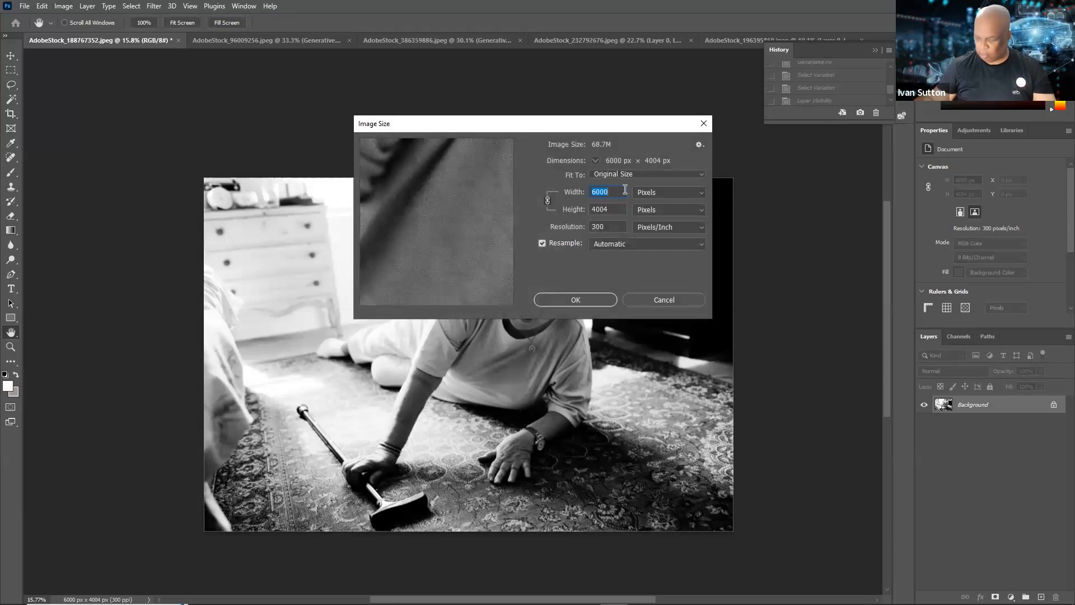
text(2000)
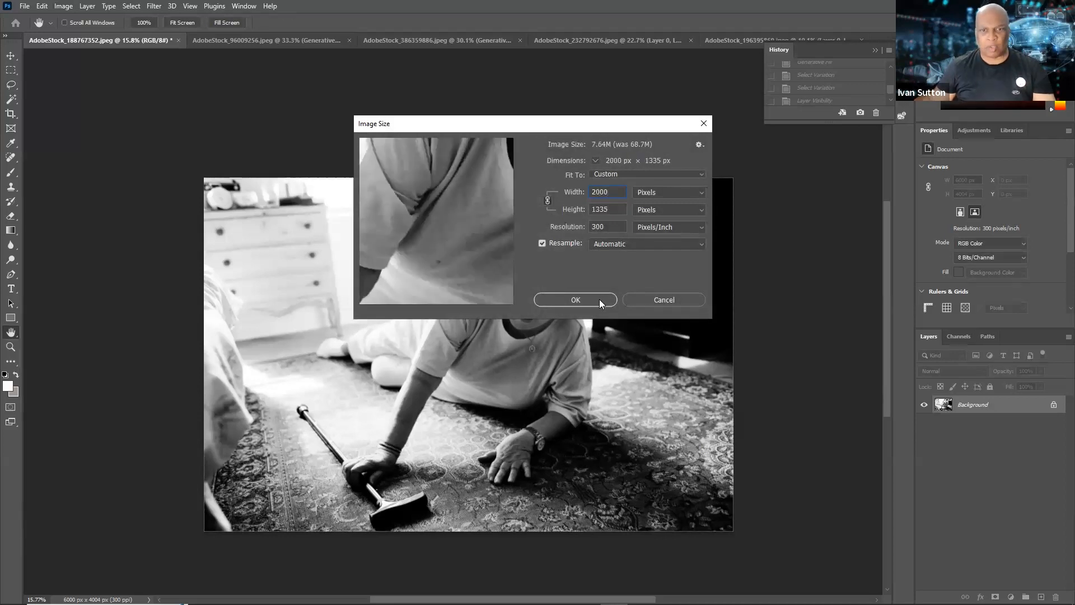
click(575, 300)
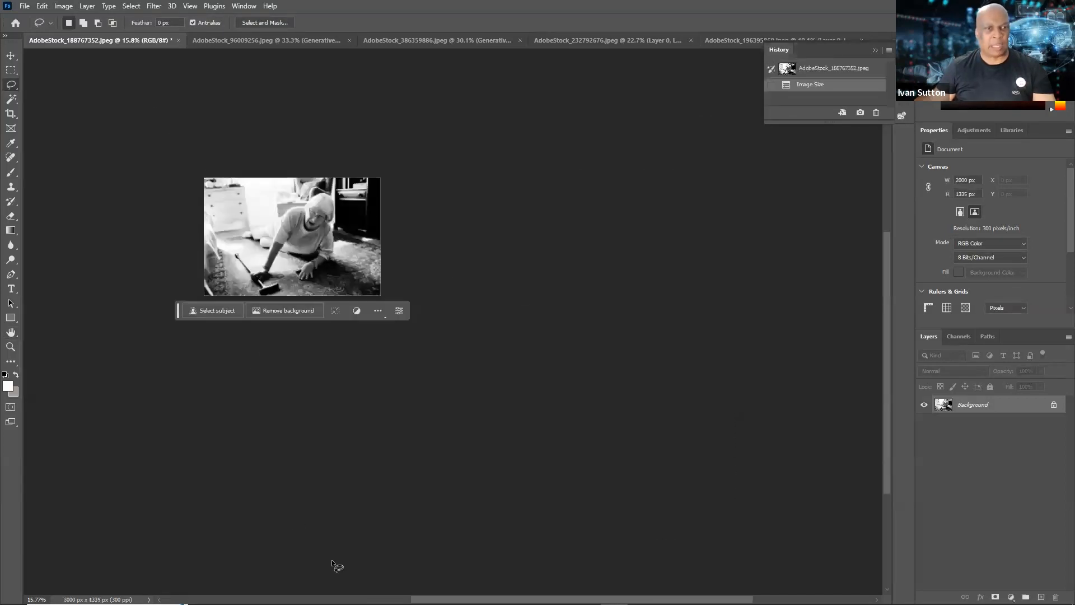
Step: Extend the canvas of the black-and-white photo on its right side to 3000 pixels wide, anchored at middle left
scroll(253, 200, up, 3)
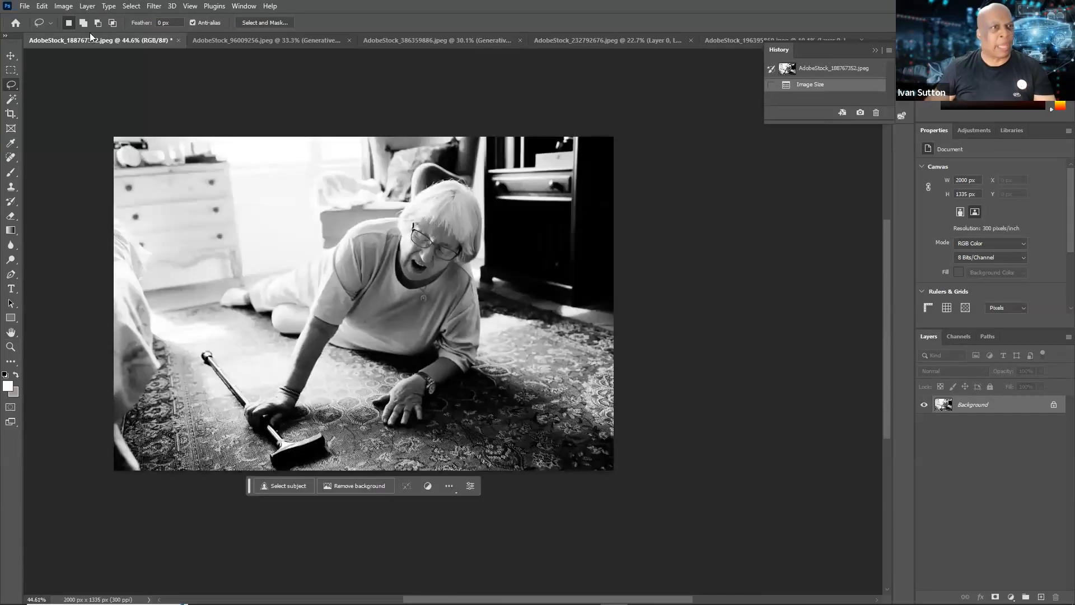
click(63, 6)
click(84, 98)
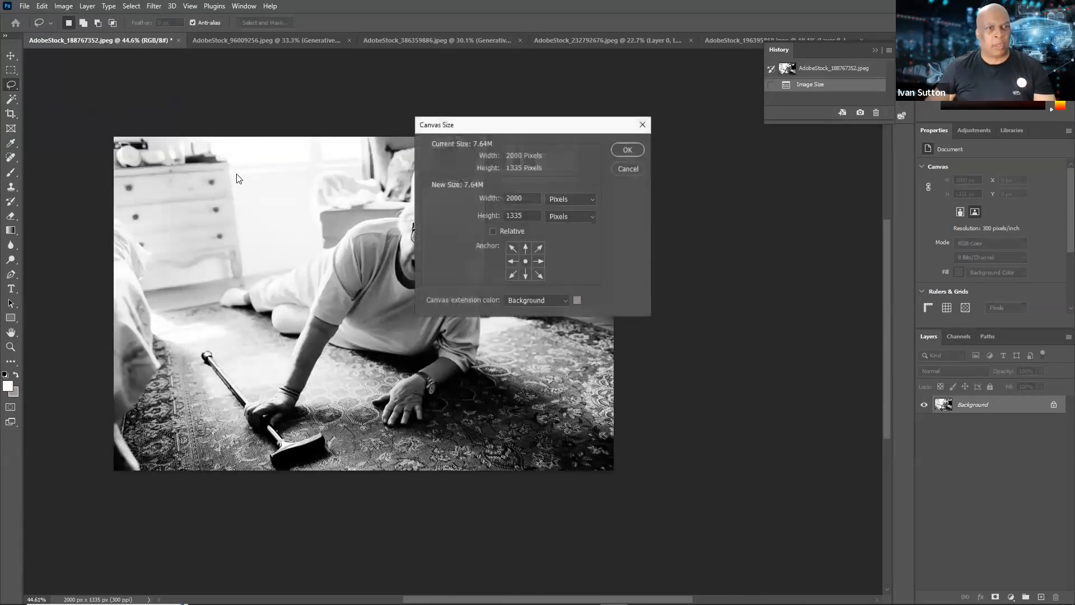
click(513, 261)
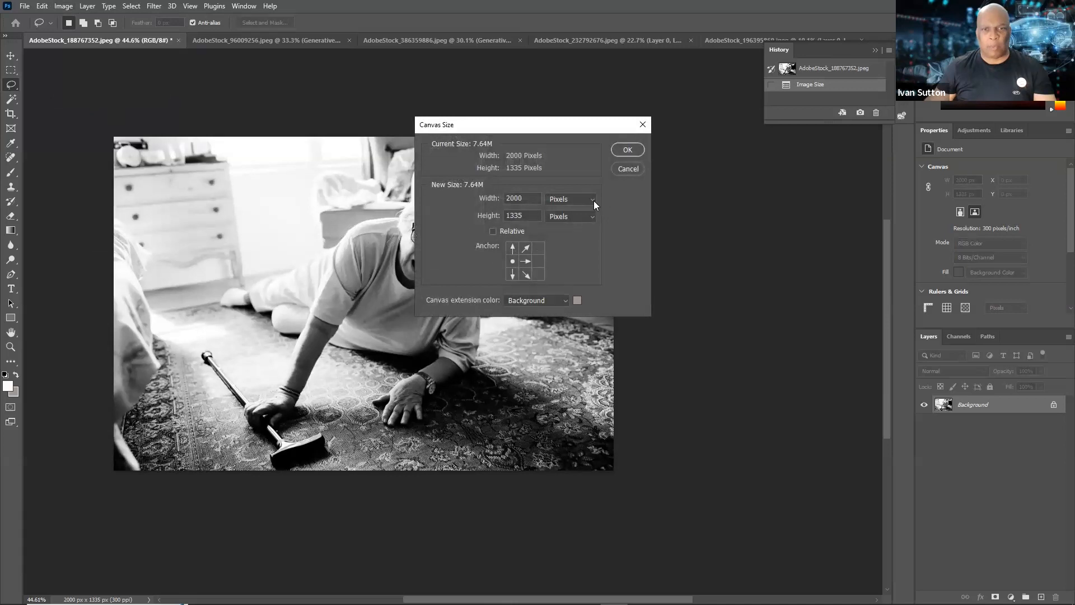
double_click(525, 198)
text(3000)
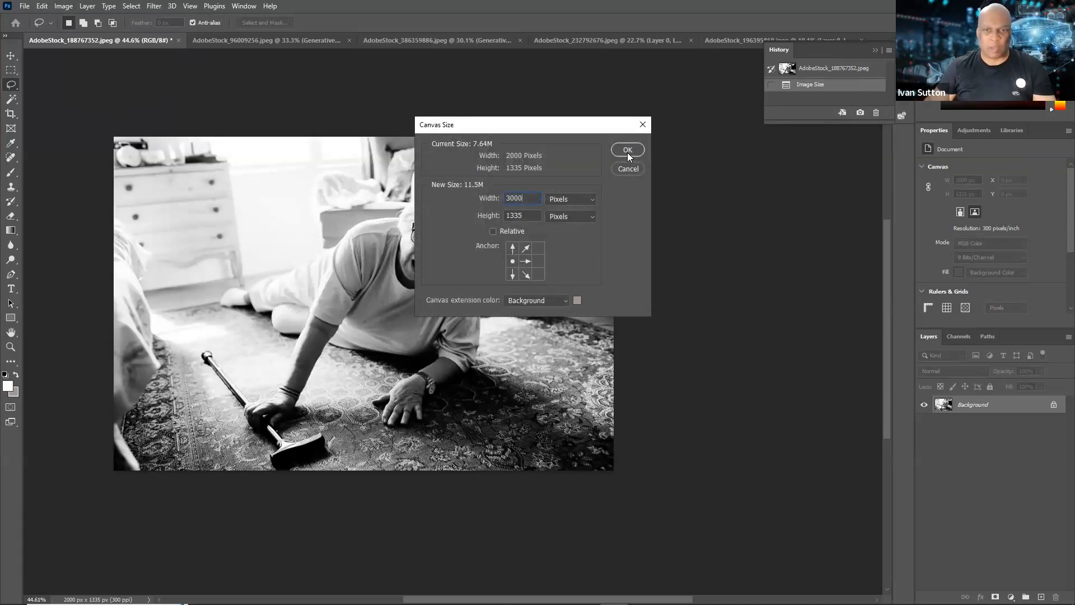
click(628, 152)
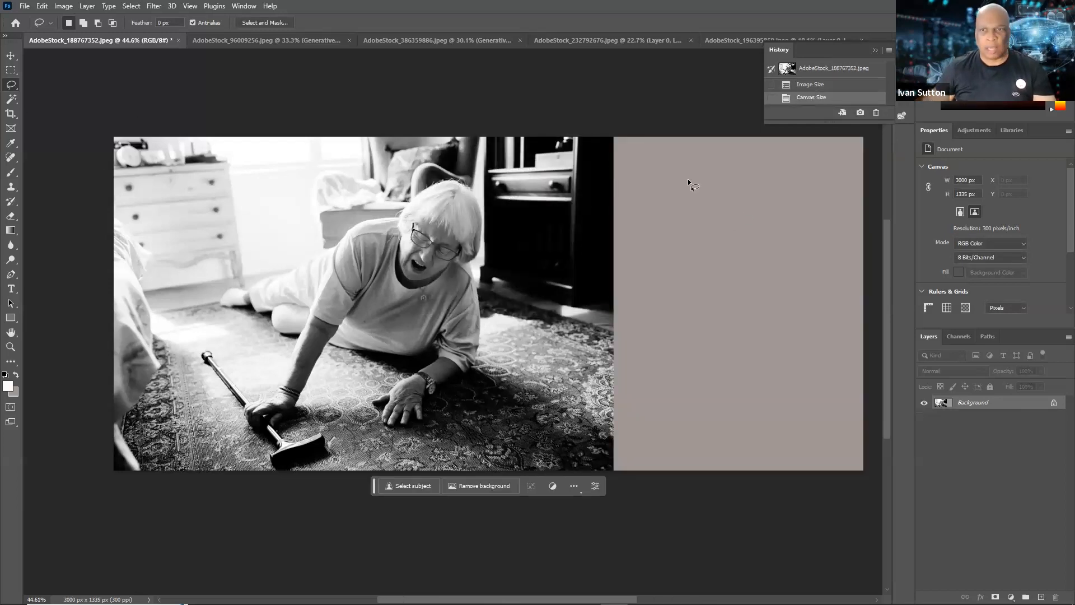
Step: Select the blank strip with a slight overlap onto the photo, run Generative Fill without a prompt, and choose the third variation
scroll(230, 201, right, 2)
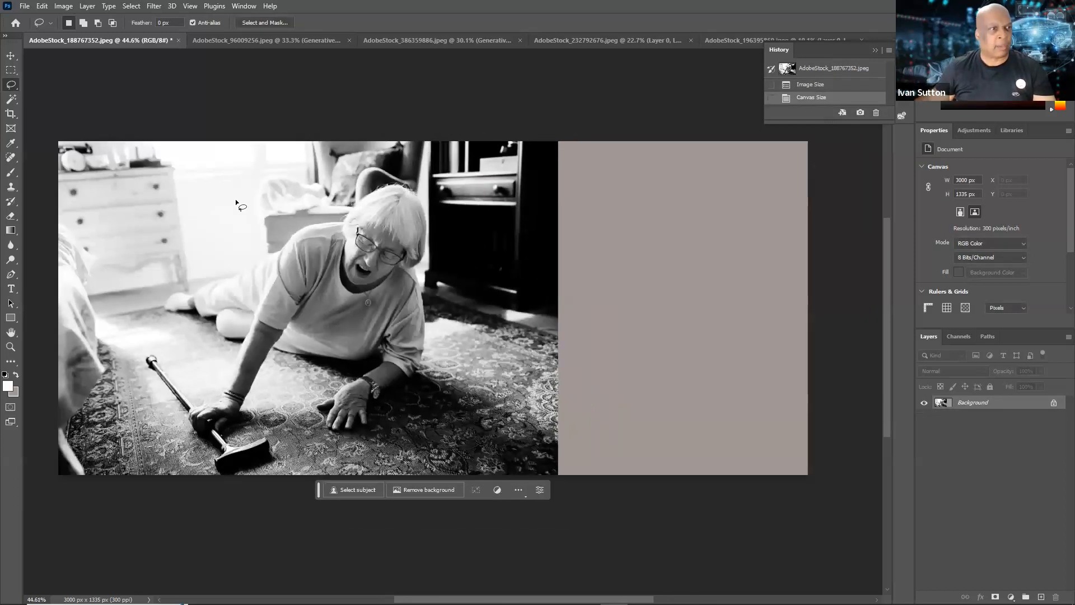
click(10, 69)
scroll(622, 184, down, 2)
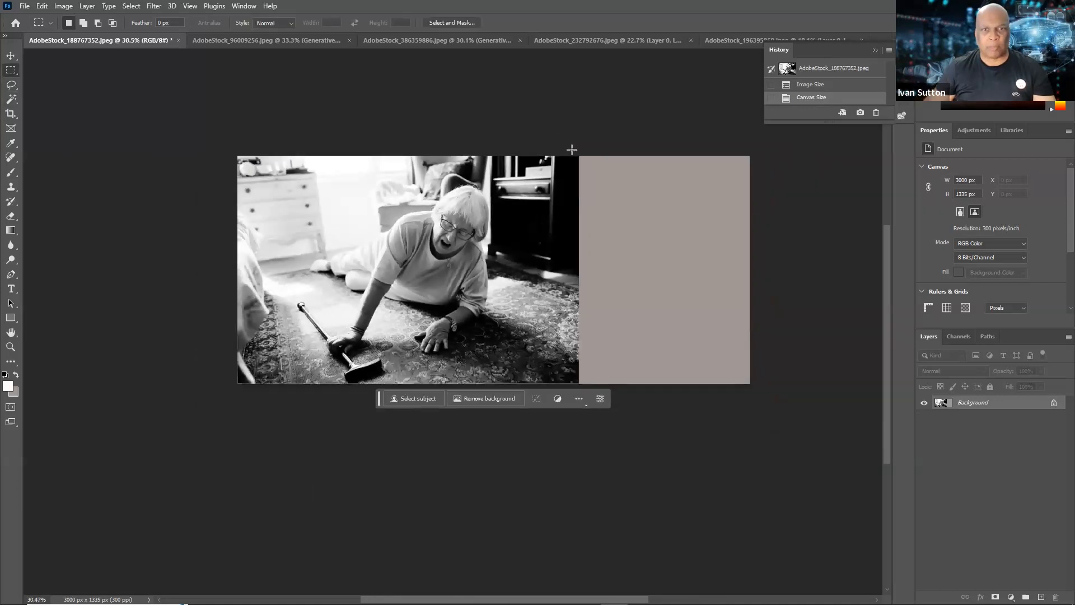
drag(559, 149, 821, 444)
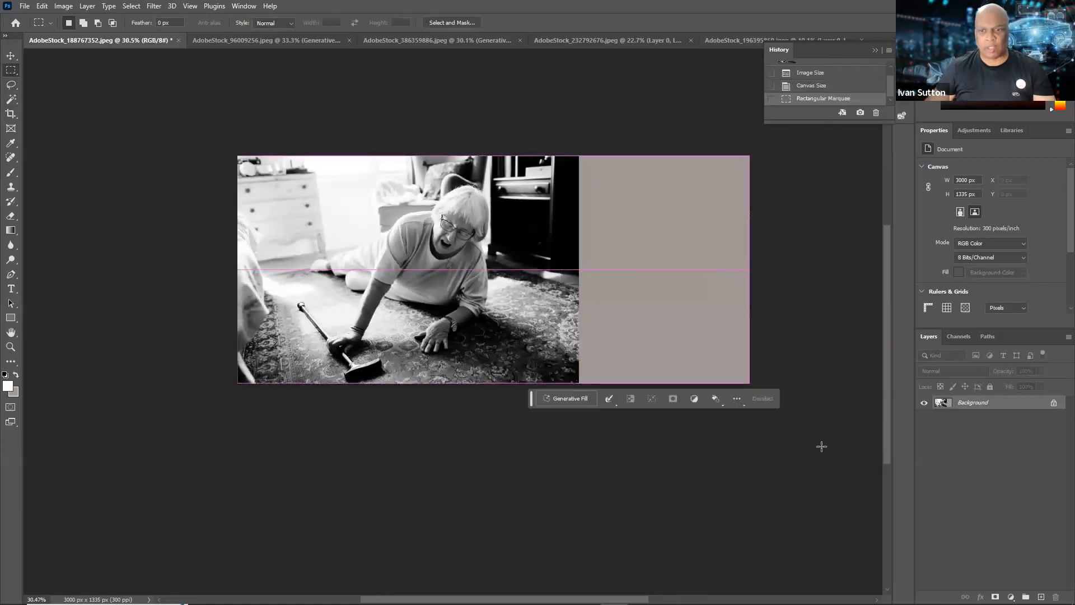
click(583, 399)
click(717, 398)
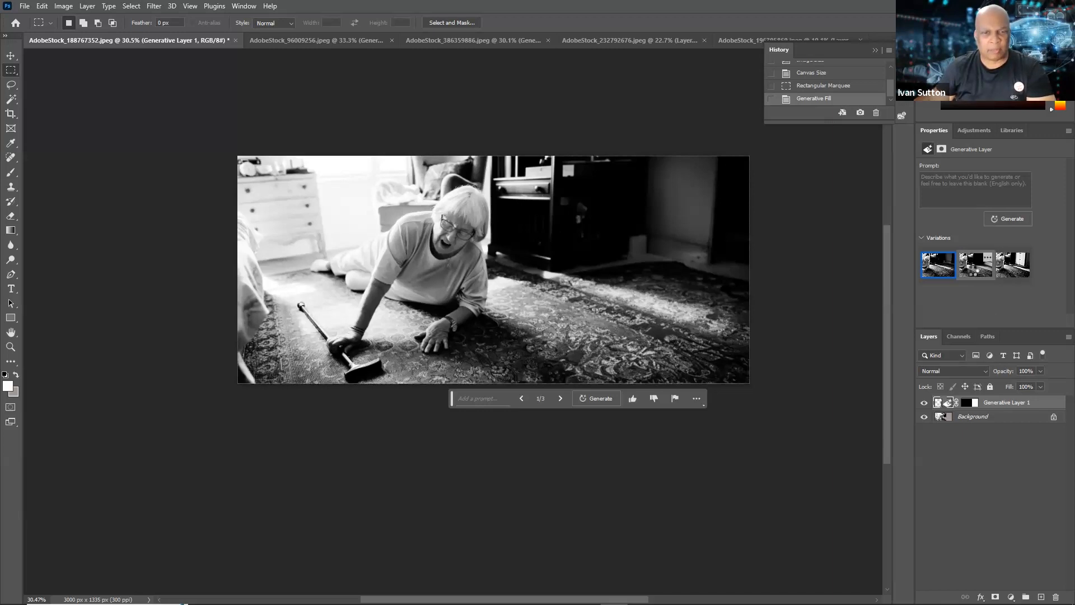
click(974, 274)
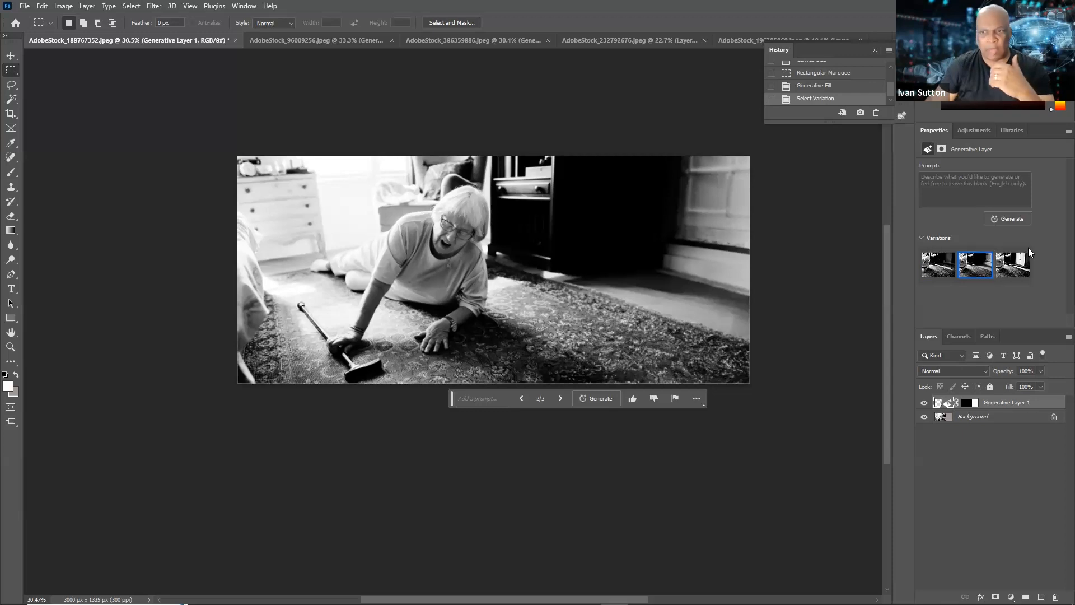
click(1015, 270)
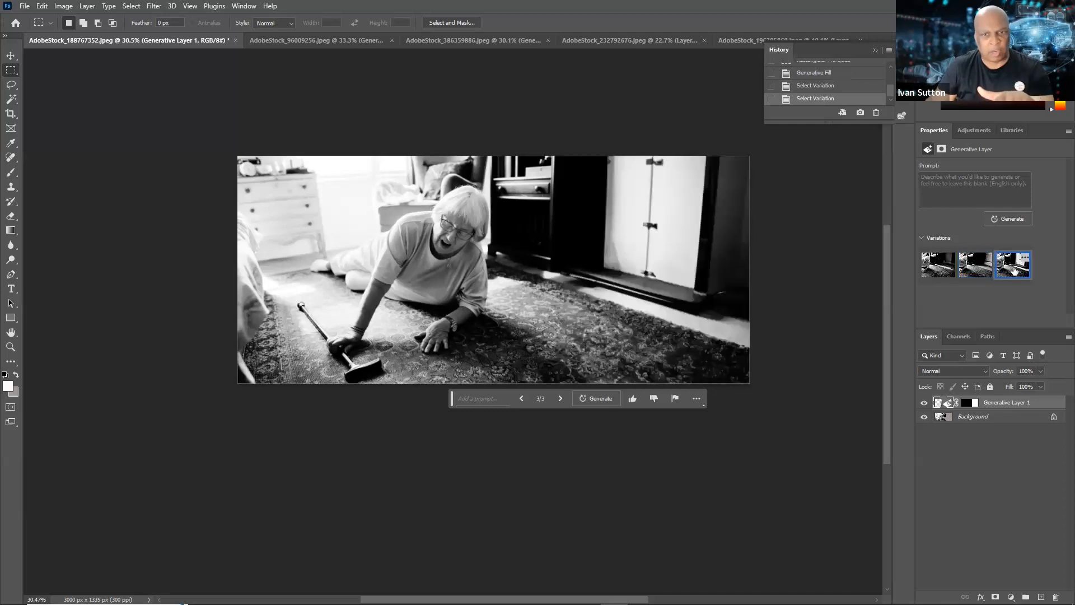